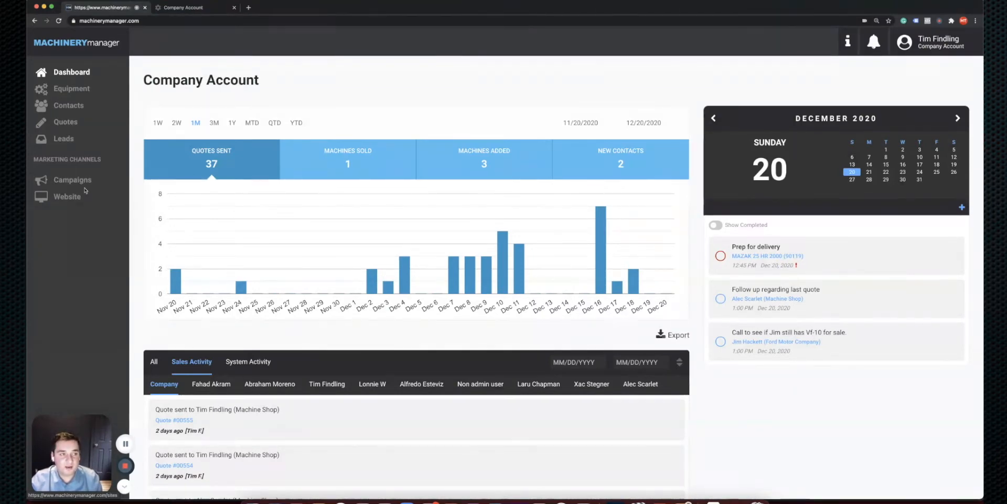
# Go from the dashboard to the Equipment page listing machines like the MAZAK 25 HR 2000
pyautogui.click(77, 91)
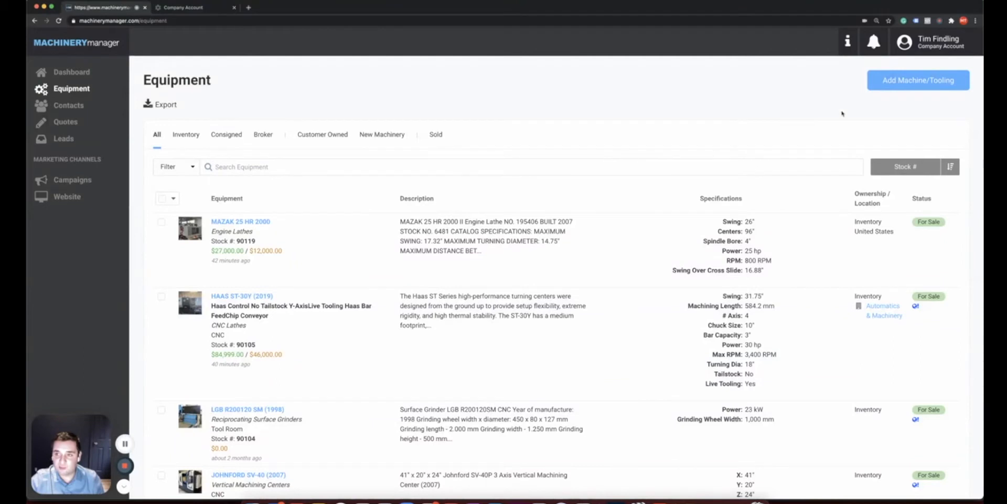
# Start a blank Add Machine/Tooling form from the Equipment page
pyautogui.click(900, 84)
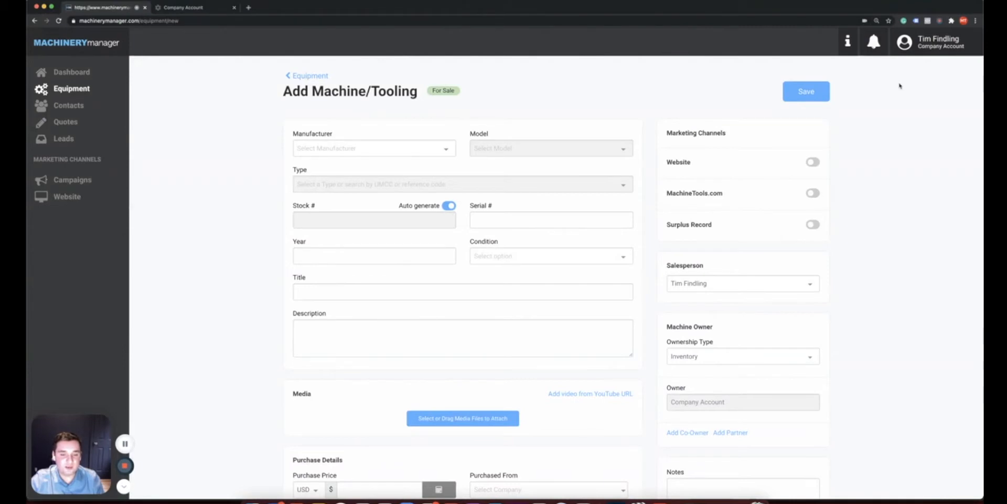
# Set Manufacturer to HAAS and Model to VF-10, auto-filling Vertical Machining Centers
pyautogui.click(391, 143)
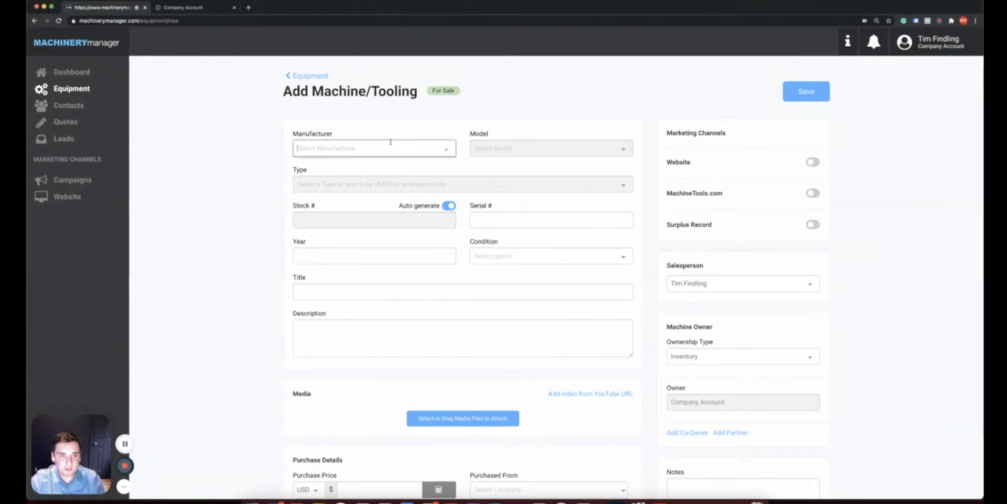
pyautogui.write('haas')
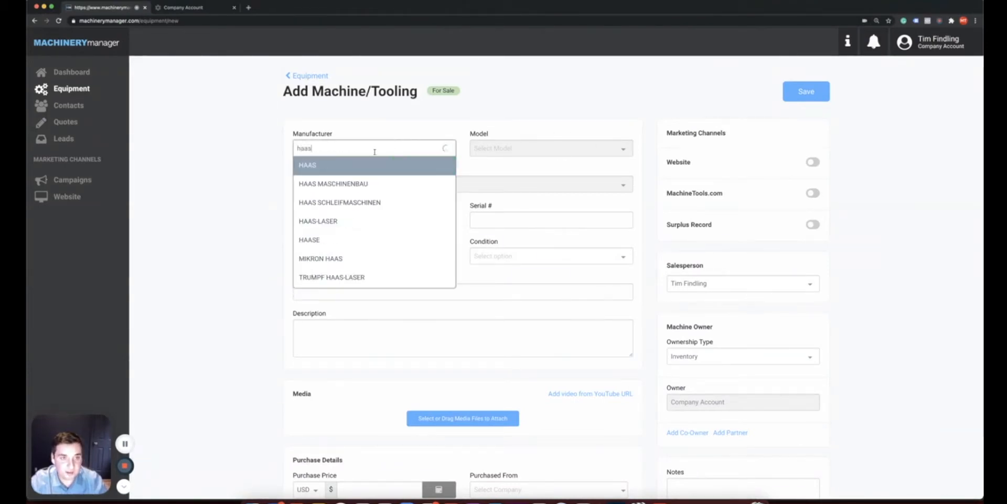
pyautogui.click(357, 164)
pyautogui.click(479, 149)
pyautogui.write('vf10')
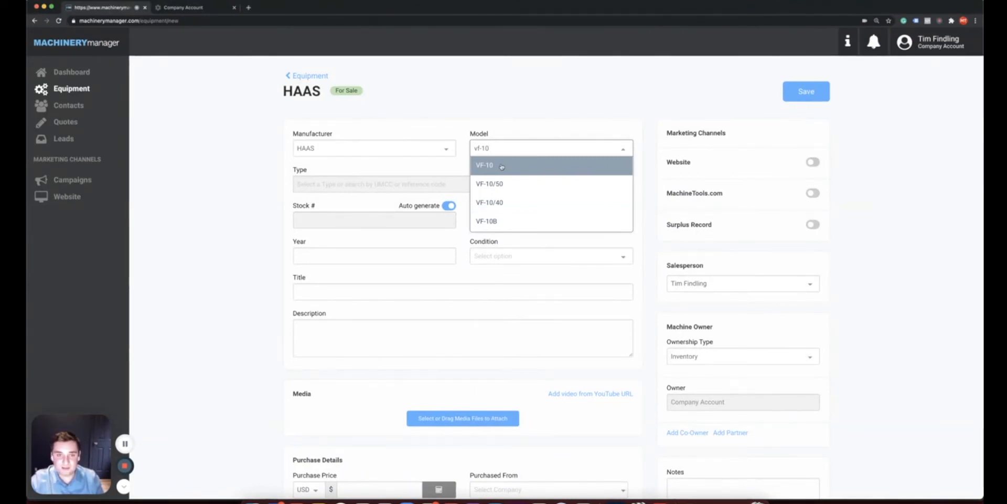
pyautogui.click(502, 167)
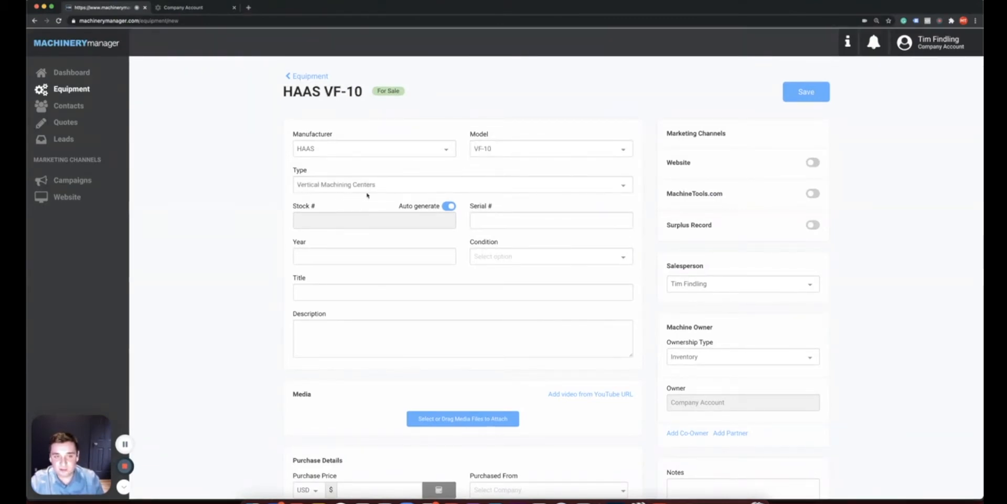
pyautogui.scroll(-15, 247, 209)
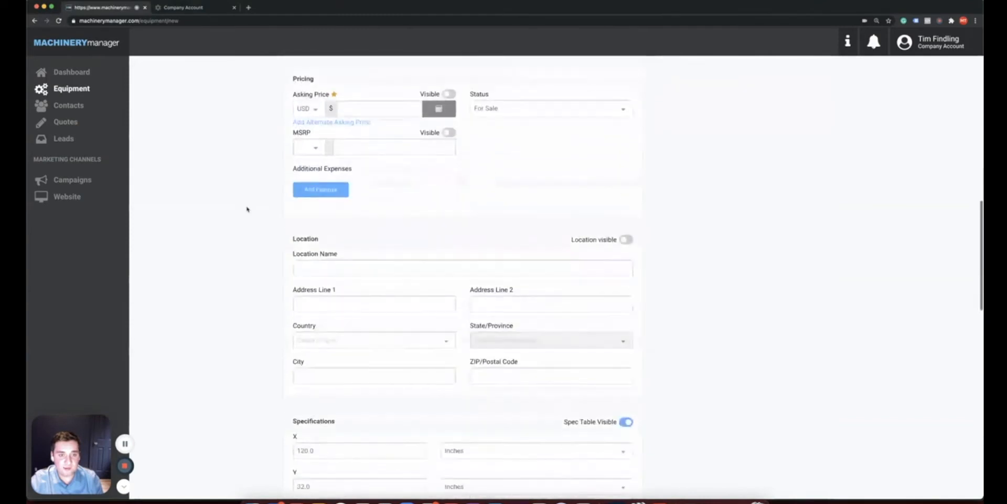
pyautogui.scroll(-3, 247, 208)
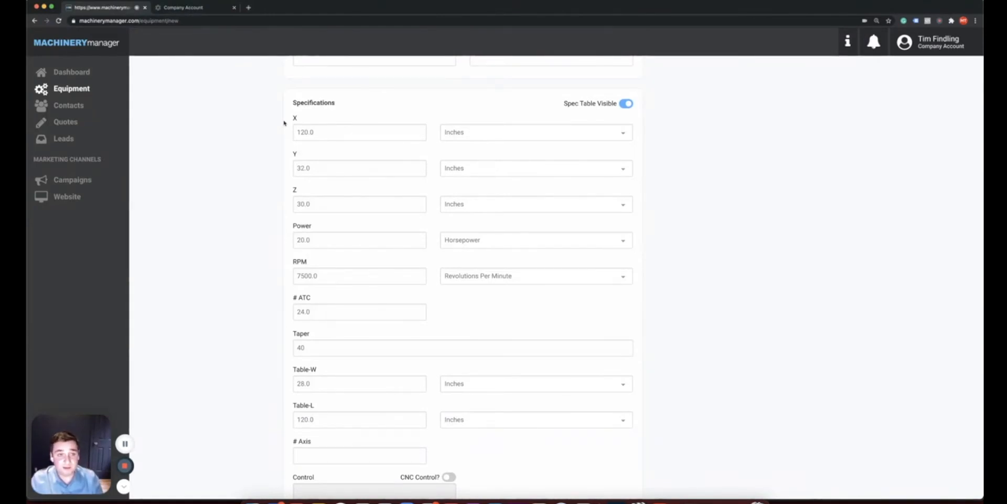
pyautogui.moveTo(315, 132); pyautogui.dragTo(294, 133)
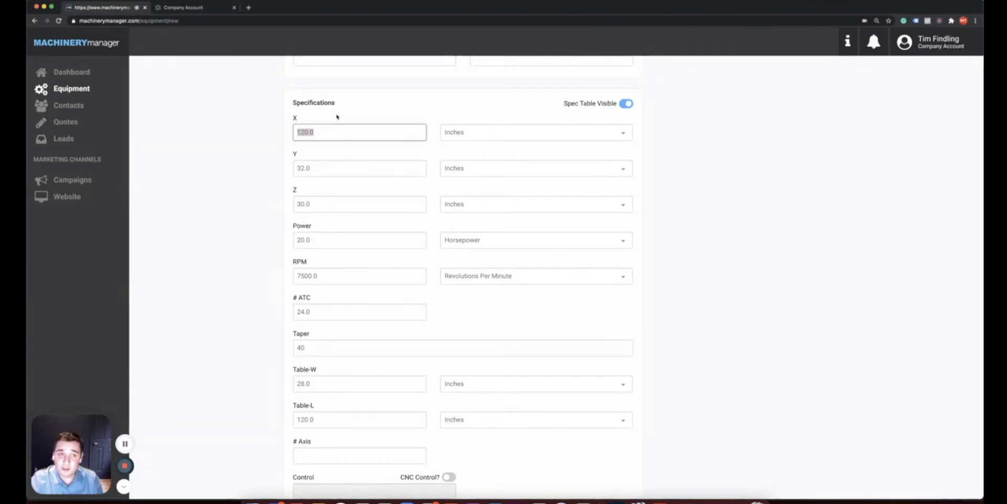
pyautogui.click(258, 118)
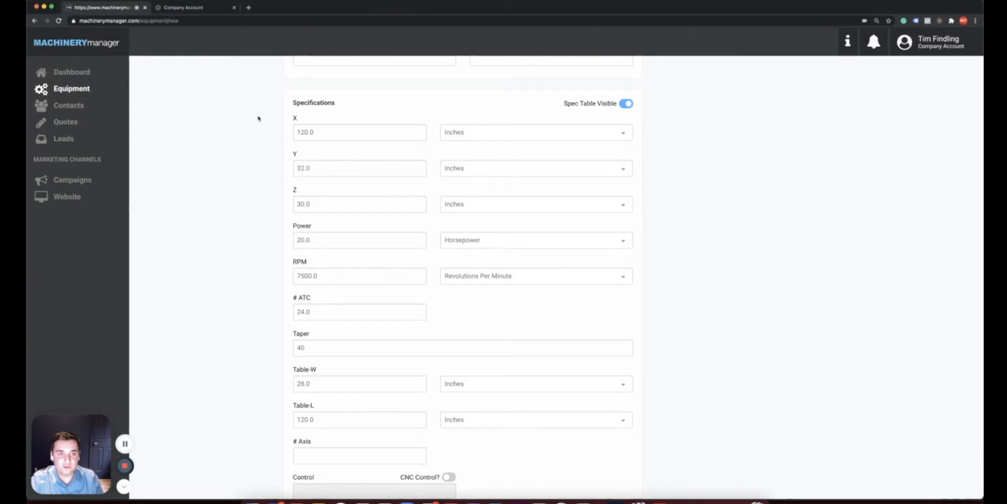
pyautogui.scroll(-1, 258, 118)
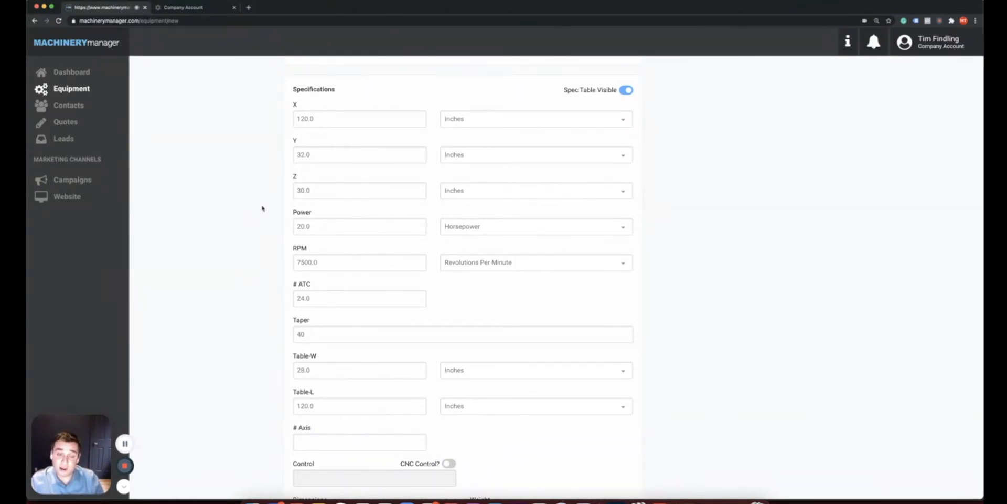
pyautogui.scroll(-4, 263, 208)
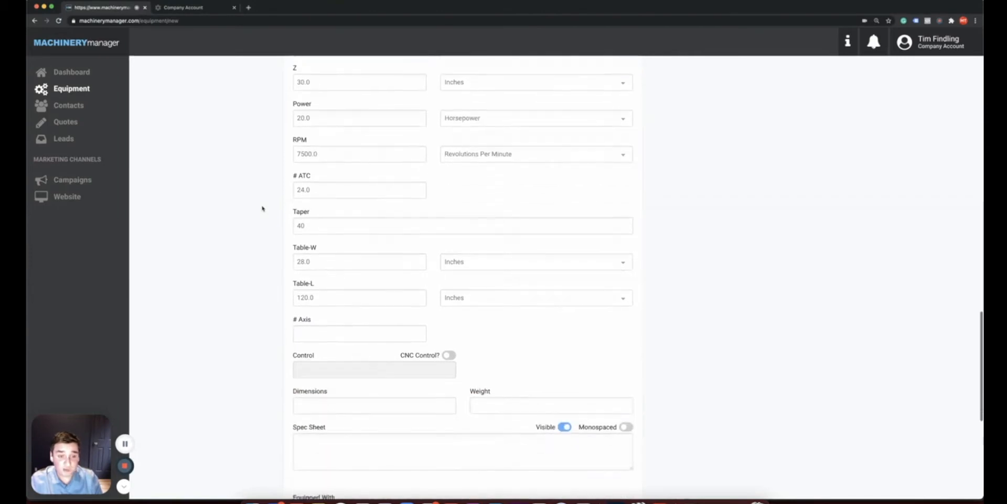
pyautogui.scroll(-1, 278, 236)
pyautogui.click(326, 350)
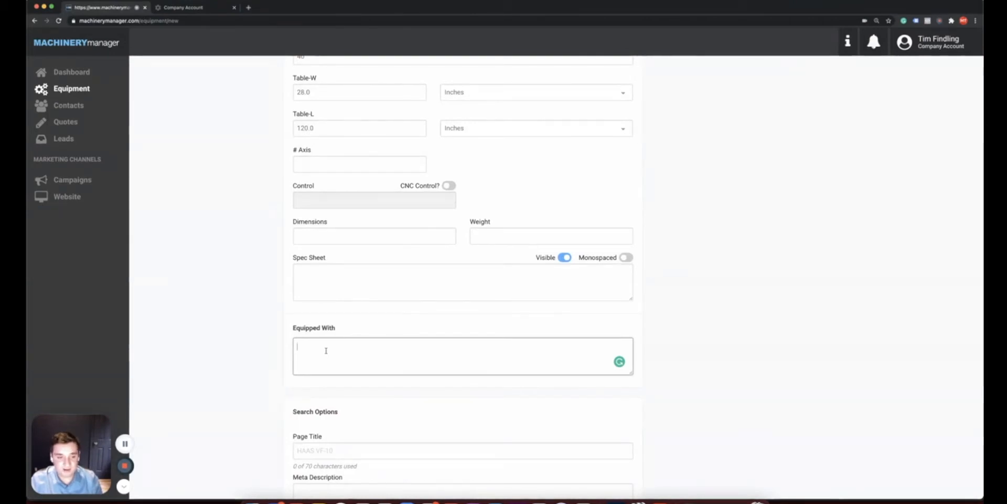
pyautogui.click(271, 346)
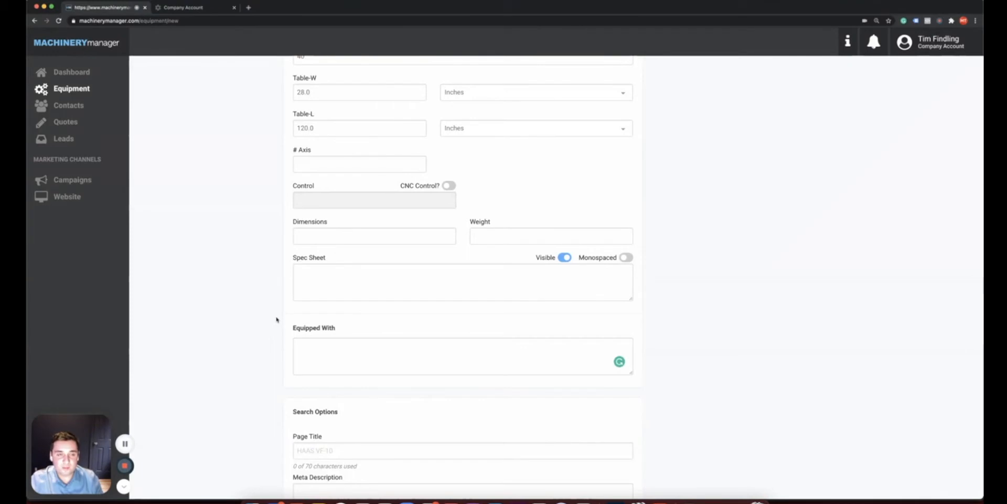
pyautogui.scroll(10, 273, 324)
pyautogui.scroll(15, 279, 323)
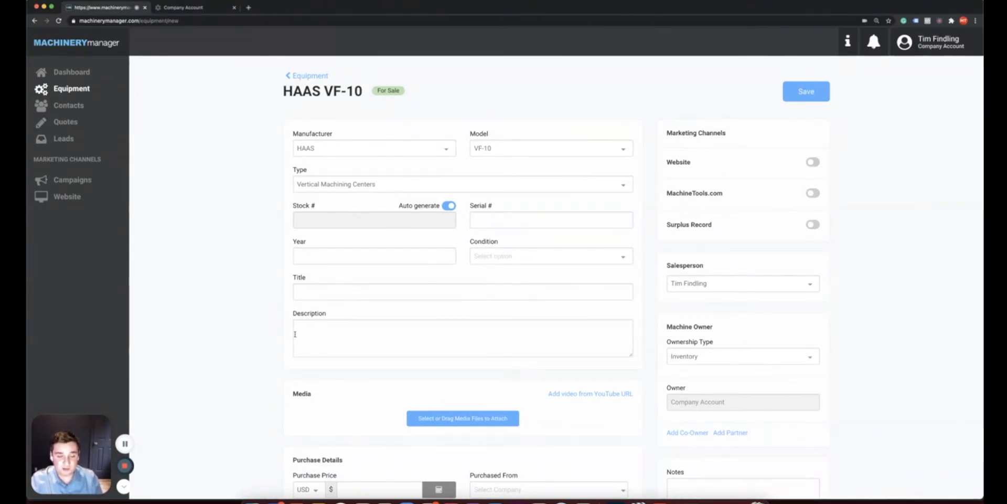
# Drag the nine machine JPGs from the Images folder into the listing's Media area
pyautogui.scroll(-3, 264, 336)
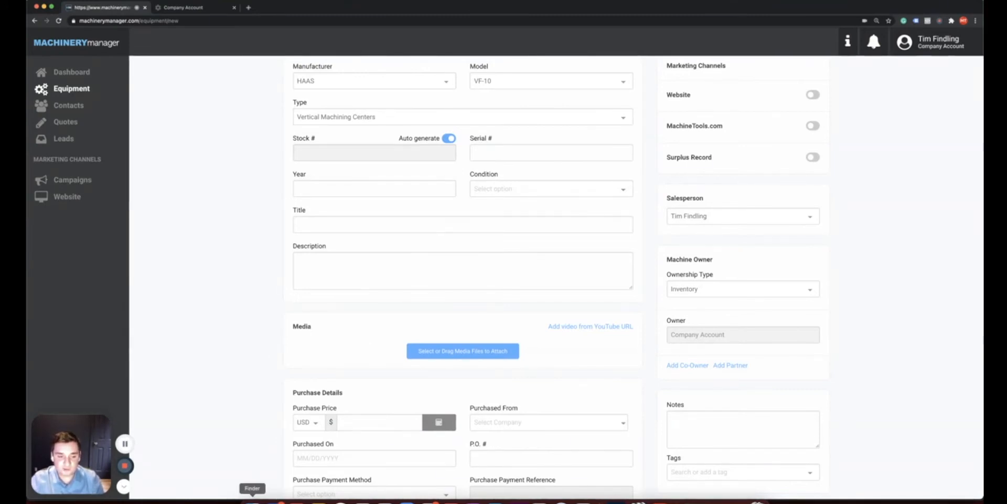
pyautogui.click(251, 501)
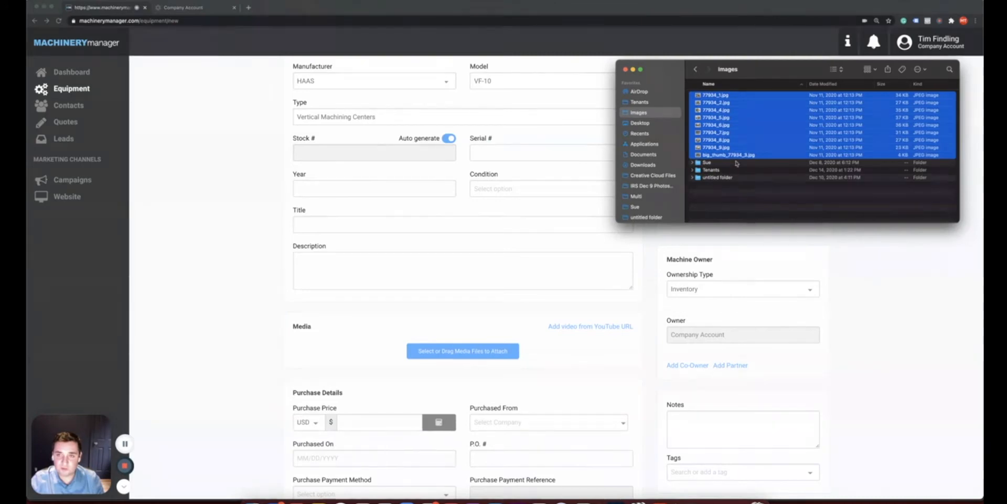
pyautogui.moveTo(723, 124); pyautogui.dragTo(485, 330)
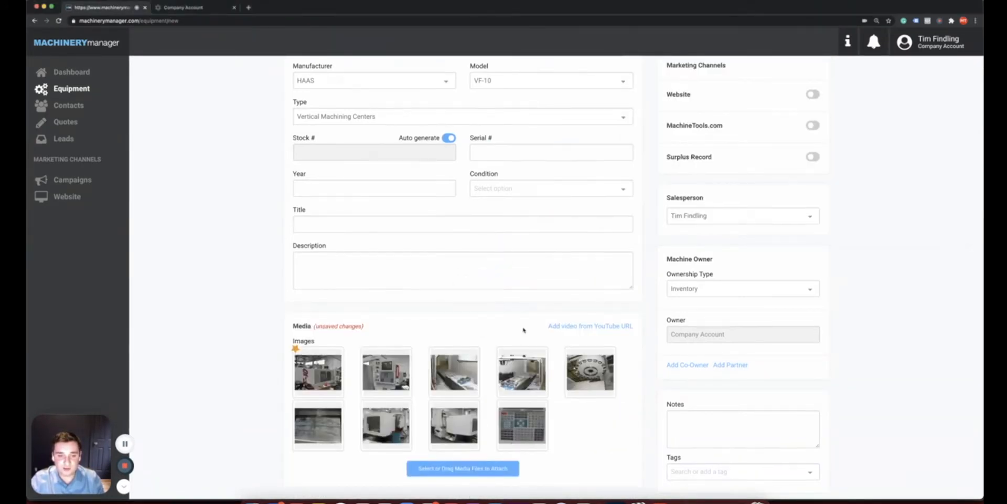
# Reorder the photos so the turntable shot is second and the floor view third
pyautogui.scroll(-2, 525, 332)
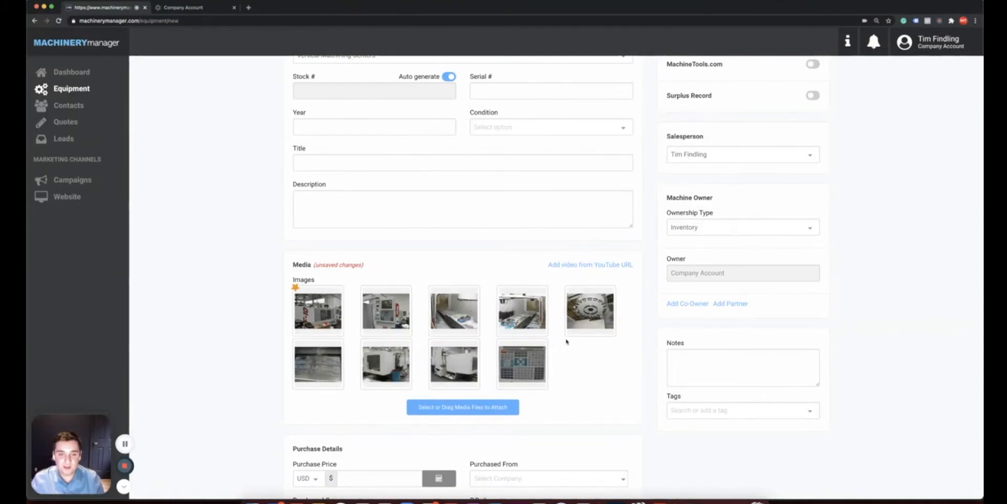
pyautogui.moveTo(588, 310)
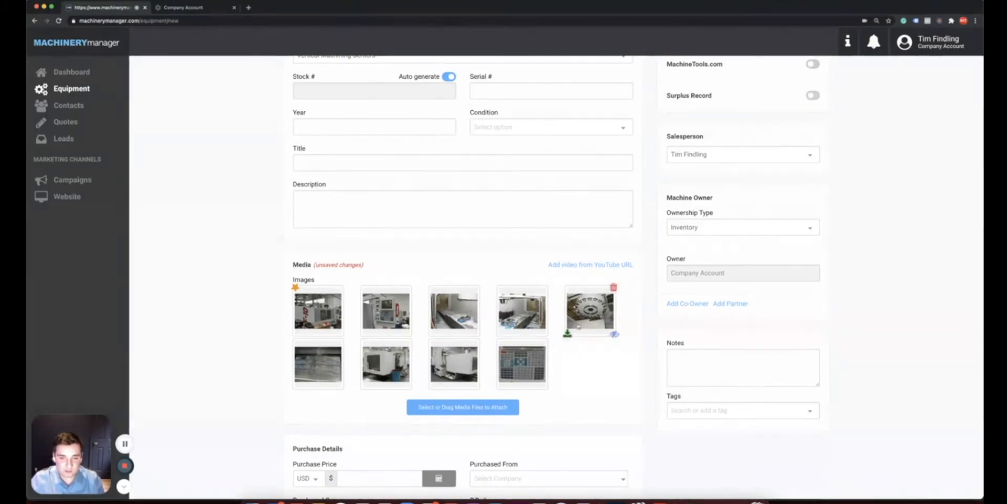
pyautogui.moveTo(588, 309); pyautogui.dragTo(409, 289)
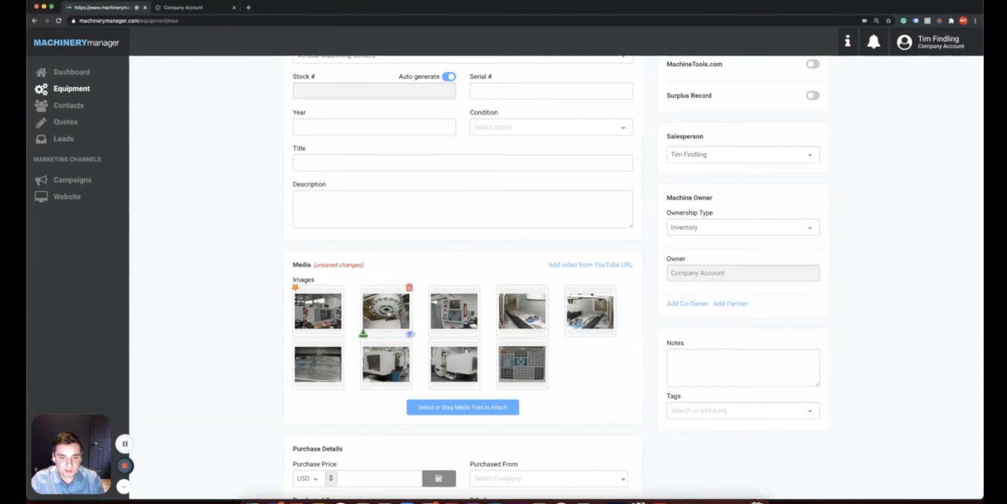
pyautogui.moveTo(515, 317); pyautogui.dragTo(447, 314)
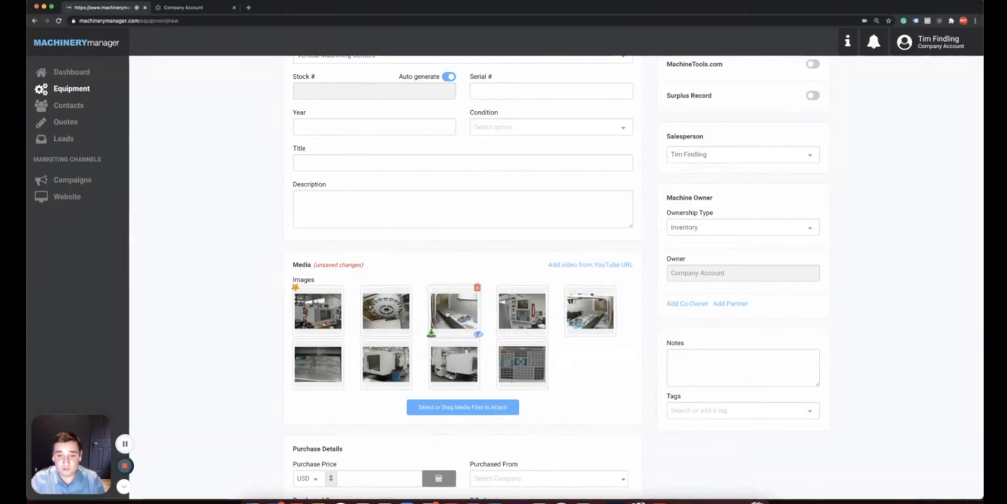
pyautogui.click(570, 265)
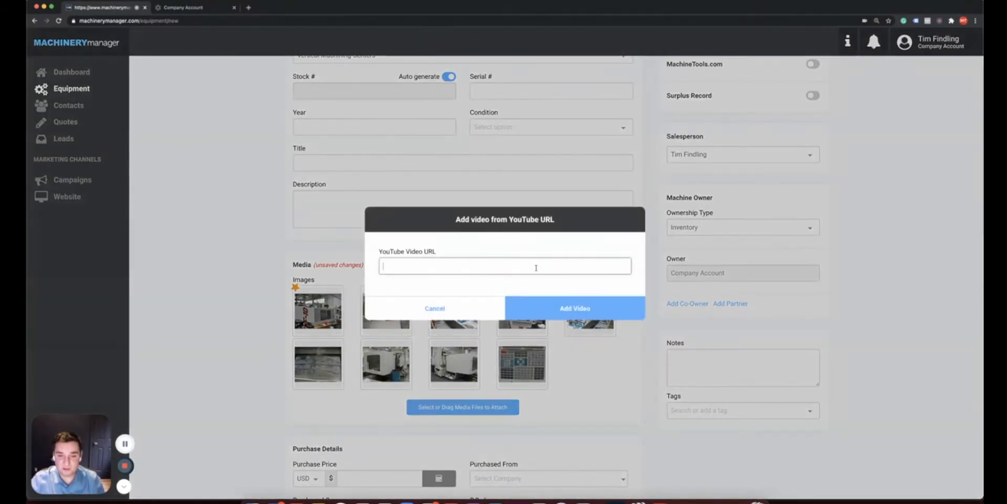
pyautogui.click(472, 307)
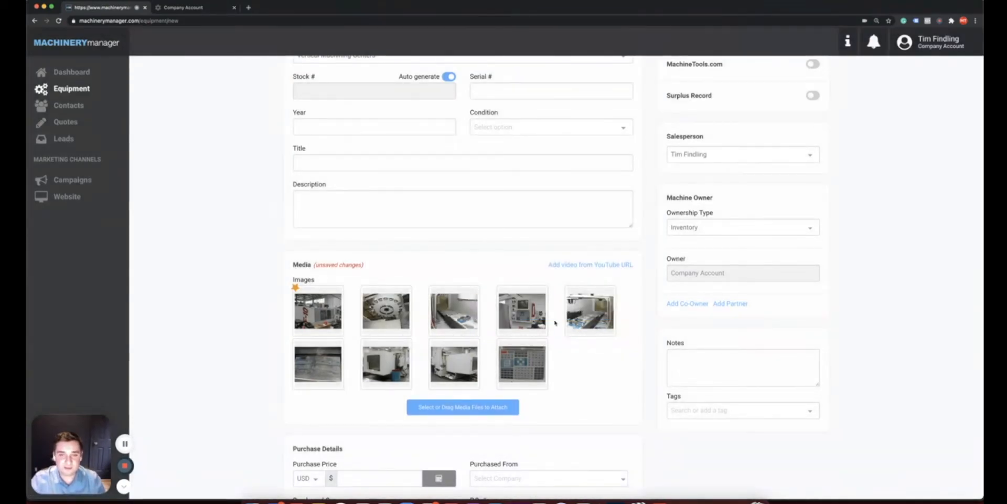
pyautogui.scroll(3, 555, 322)
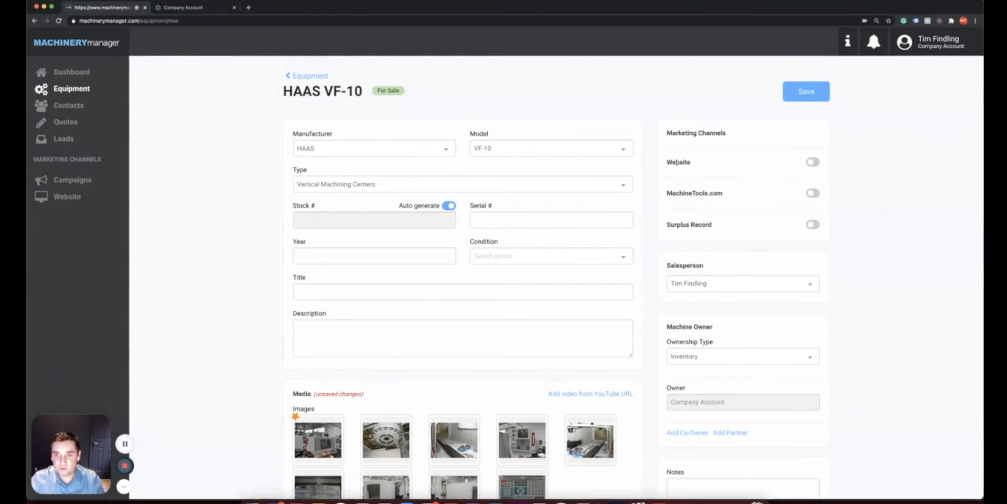
# Turn on the Website marketing channel for the HAAS VF-10, leaving Surplus Record off
pyautogui.click(812, 163)
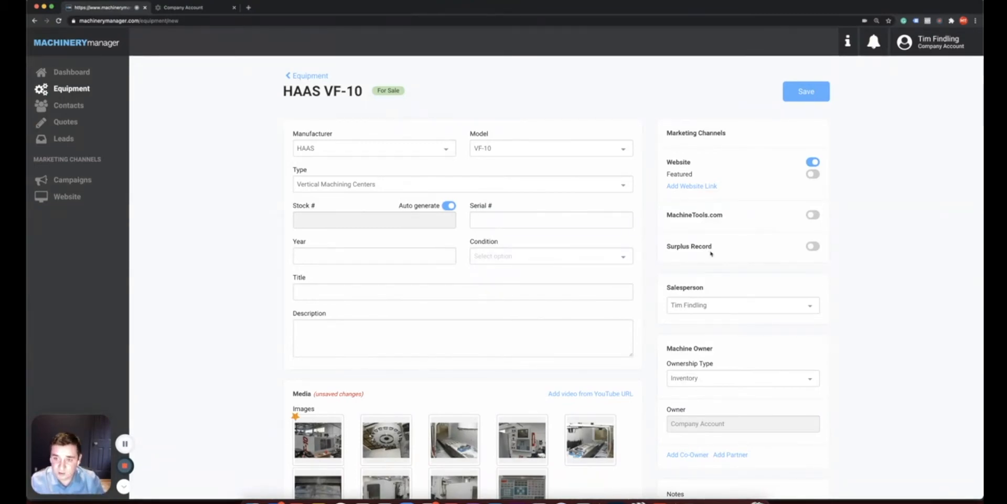
pyautogui.scroll(-2, 855, 283)
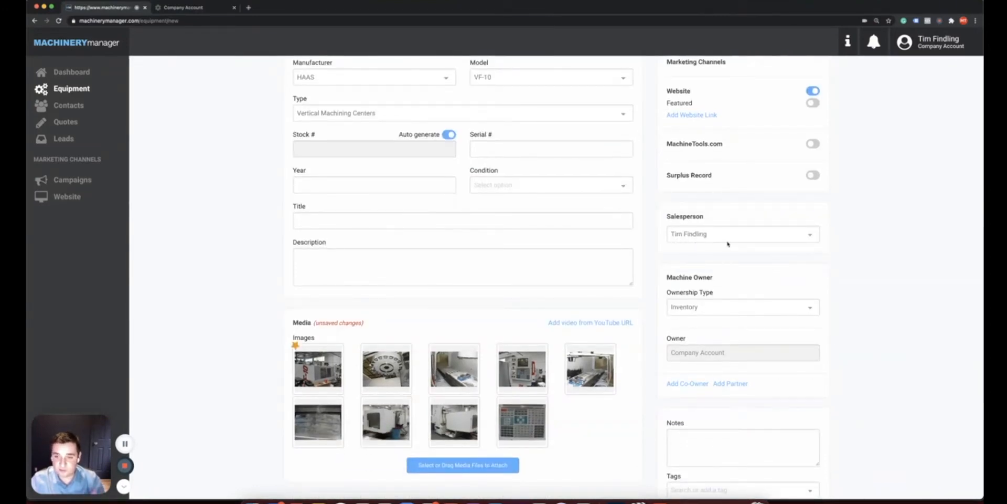
pyautogui.scroll(-3, 728, 244)
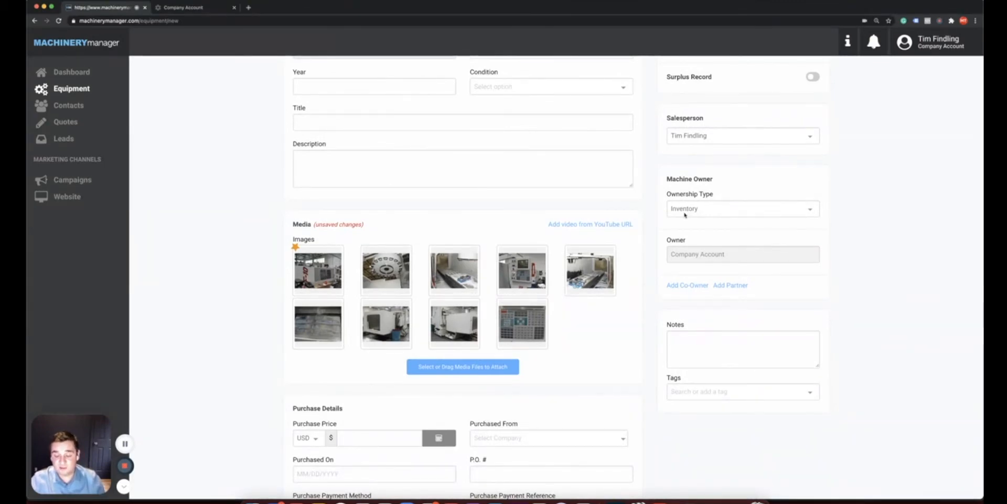
pyautogui.click(685, 211)
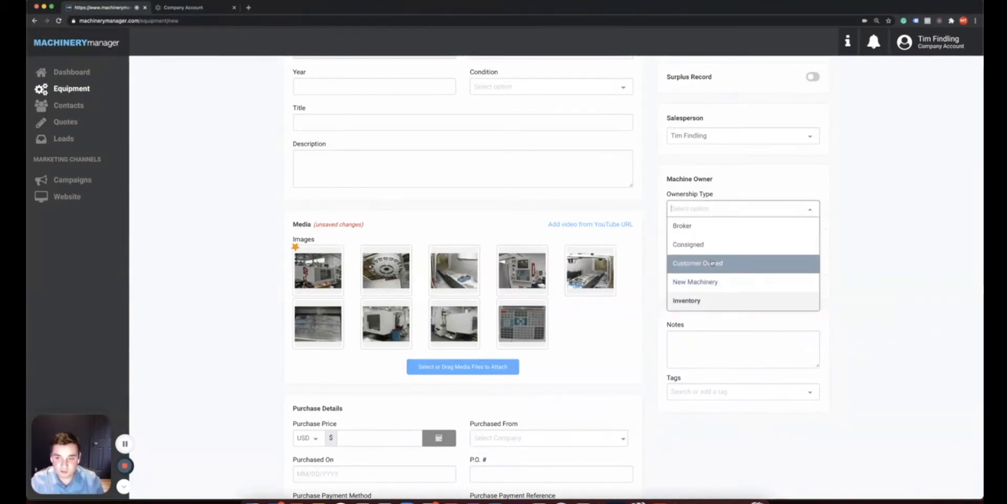
pyautogui.click(869, 251)
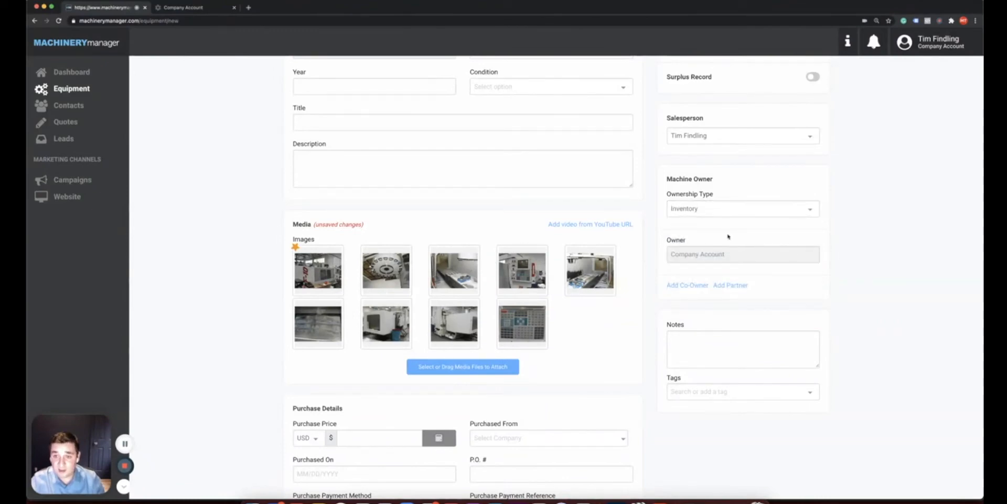
pyautogui.click(700, 286)
pyautogui.scroll(-1, 702, 286)
pyautogui.click(681, 256)
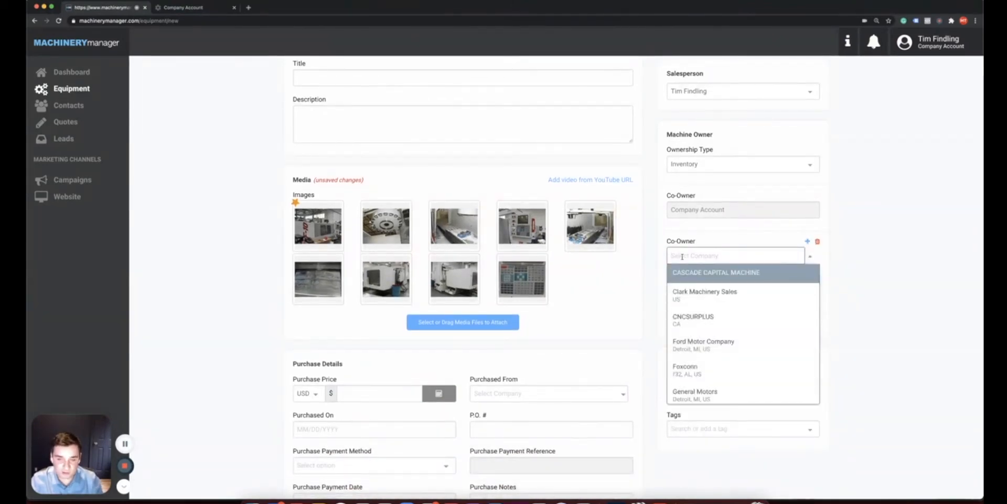
pyautogui.click(666, 267)
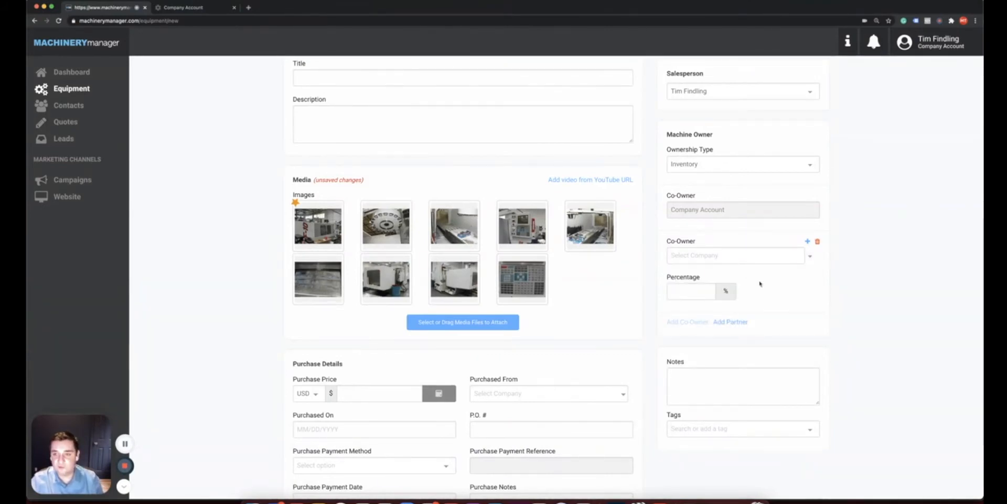
pyautogui.click(817, 242)
pyautogui.scroll(-3, 848, 266)
pyautogui.scroll(-3, 848, 266)
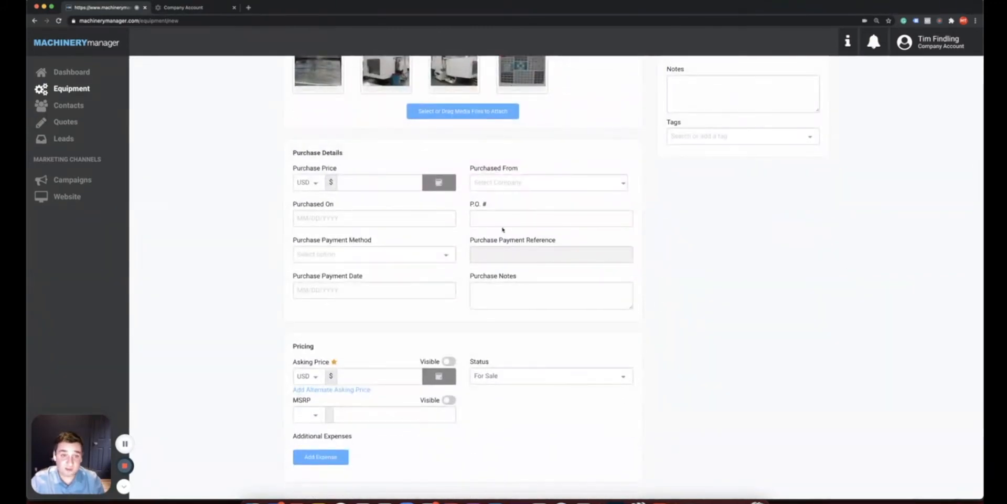
# Enter a Purchase Price of 25000, leaving Purchased From unset
pyautogui.click(358, 187)
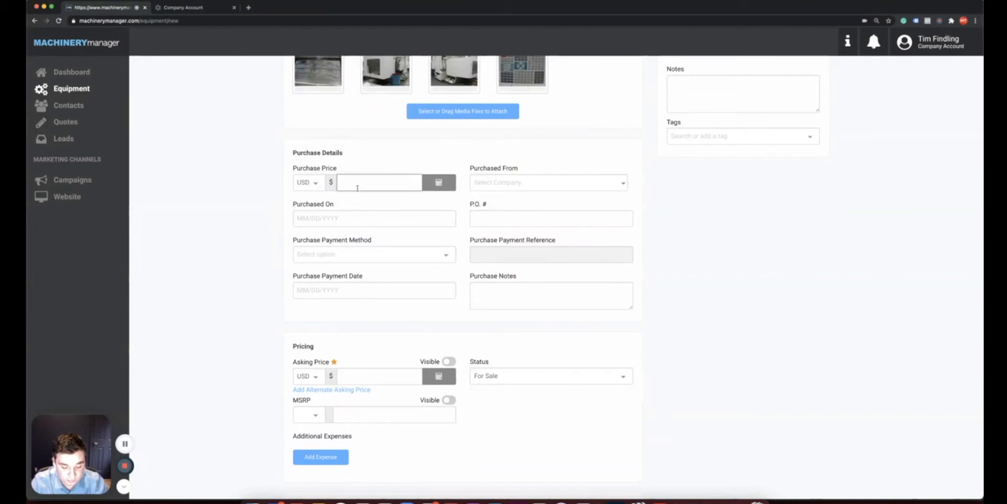
pyautogui.write('25000')
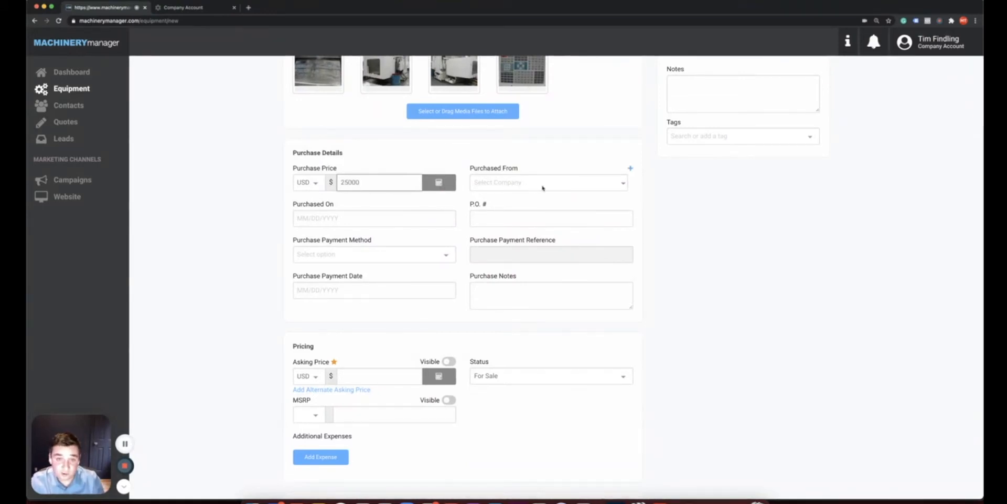
pyautogui.click(631, 170)
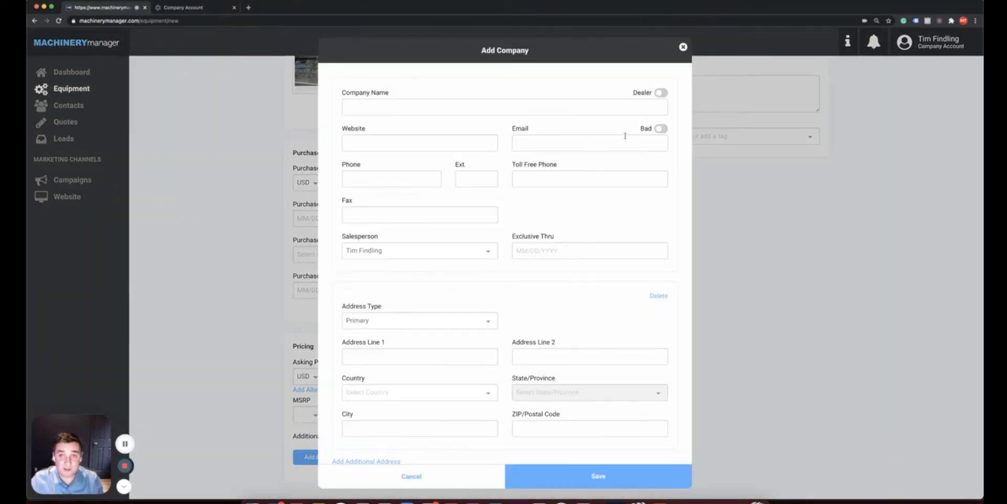
pyautogui.click(682, 47)
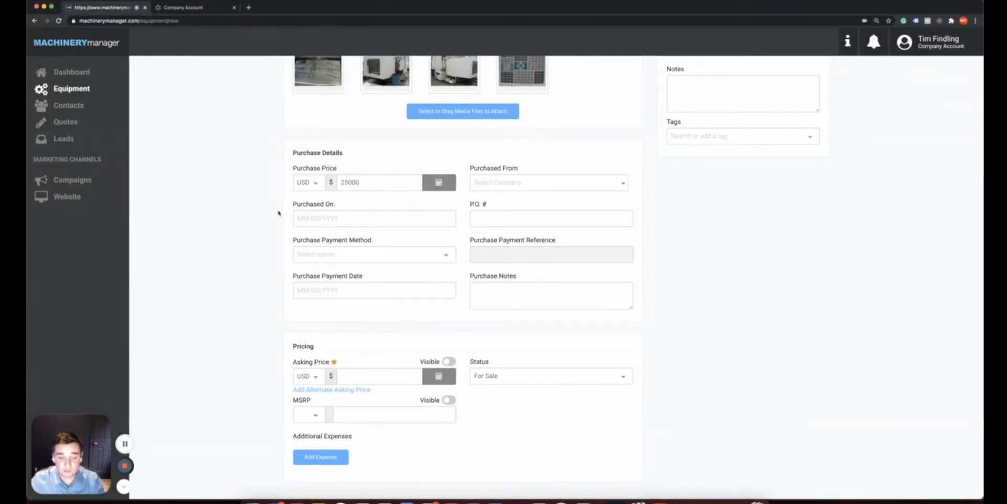
# Enter an Asking Price of 45000
pyautogui.scroll(-5, 278, 211)
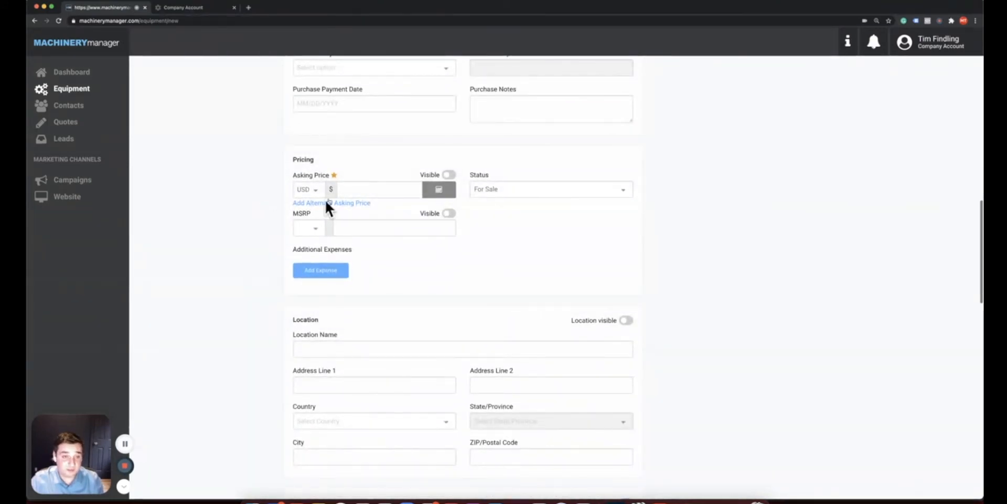
pyautogui.click(346, 193)
pyautogui.write('45')
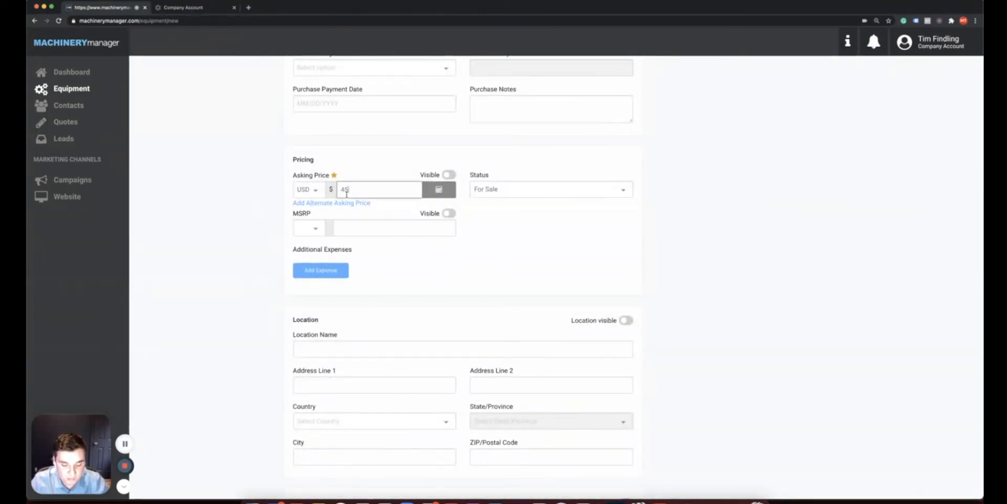
pyautogui.write('000')
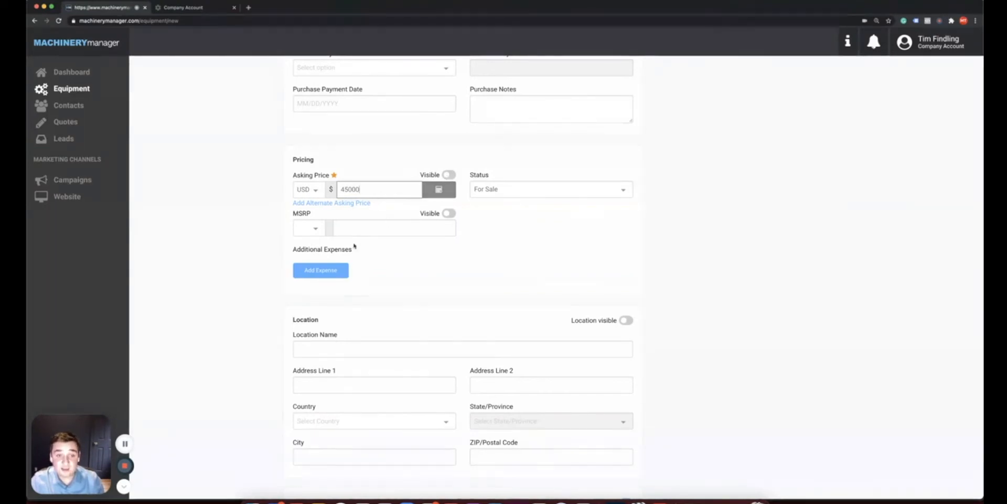
# Add a $1,300 Repair expense dated Dec 20, 2020, bringing total cost to $26,300
pyautogui.click(333, 271)
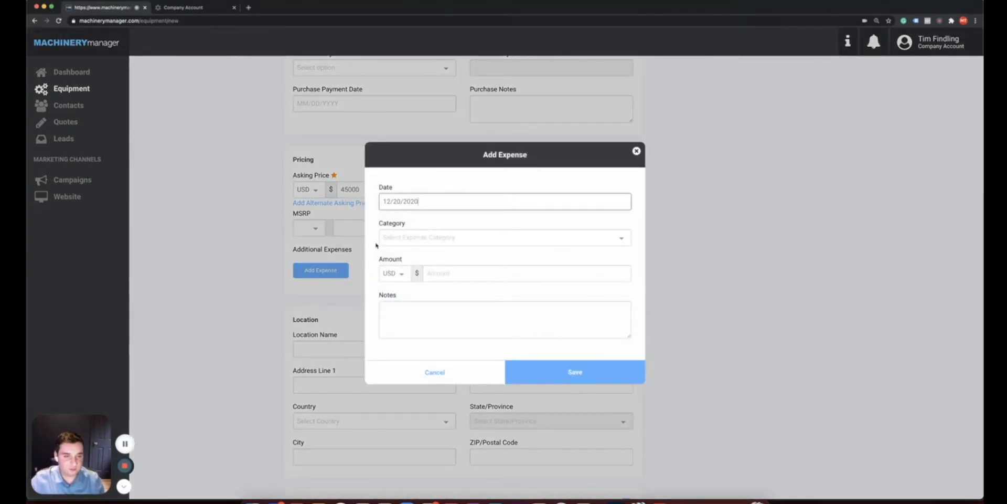
pyautogui.click(388, 239)
pyautogui.click(402, 292)
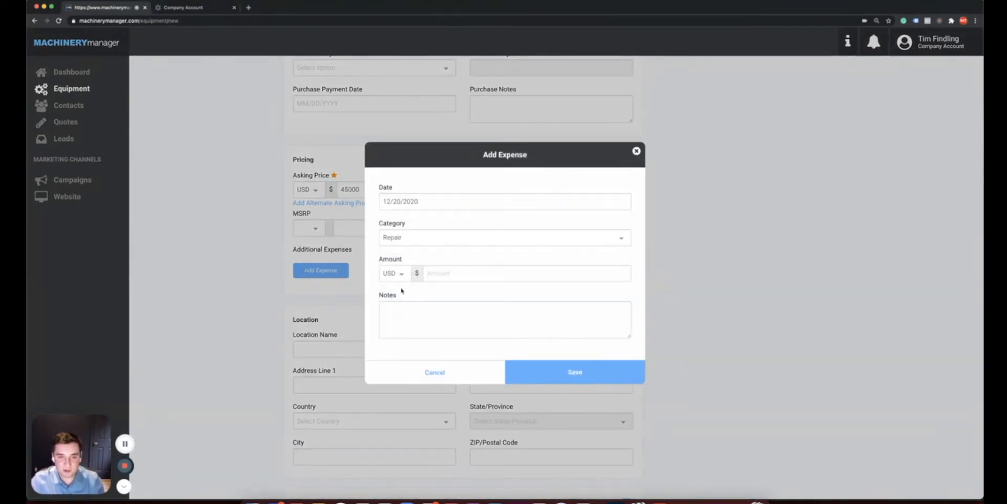
pyautogui.click(446, 272)
pyautogui.write('1300')
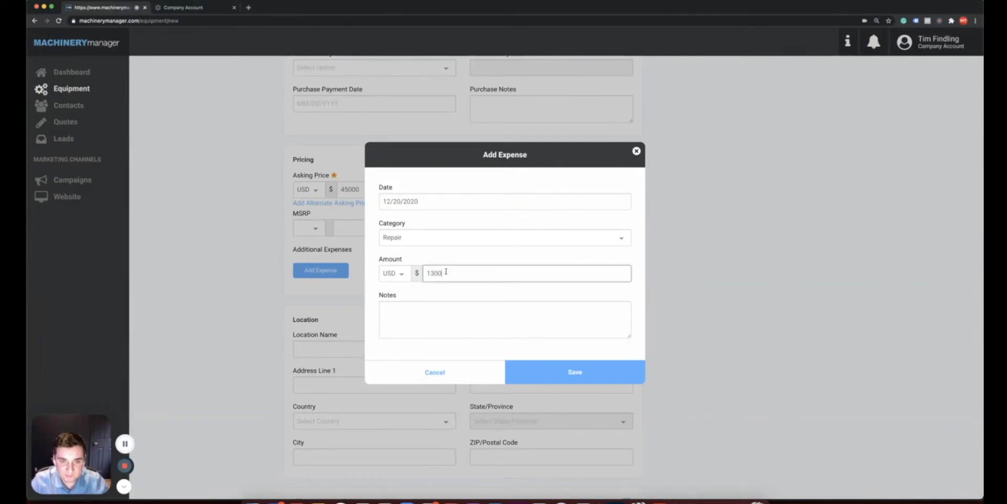
pyautogui.click(542, 379)
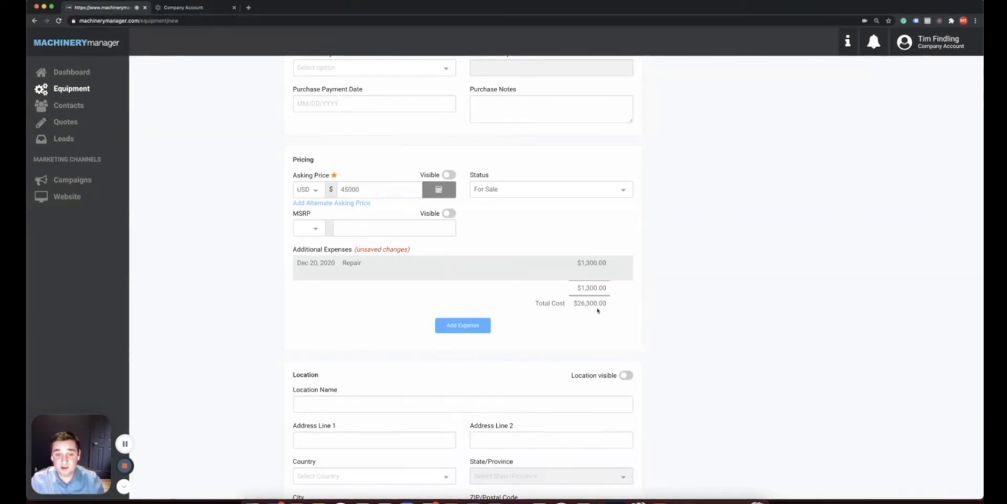
pyautogui.scroll(-1, 648, 322)
pyautogui.scroll(-5, 641, 346)
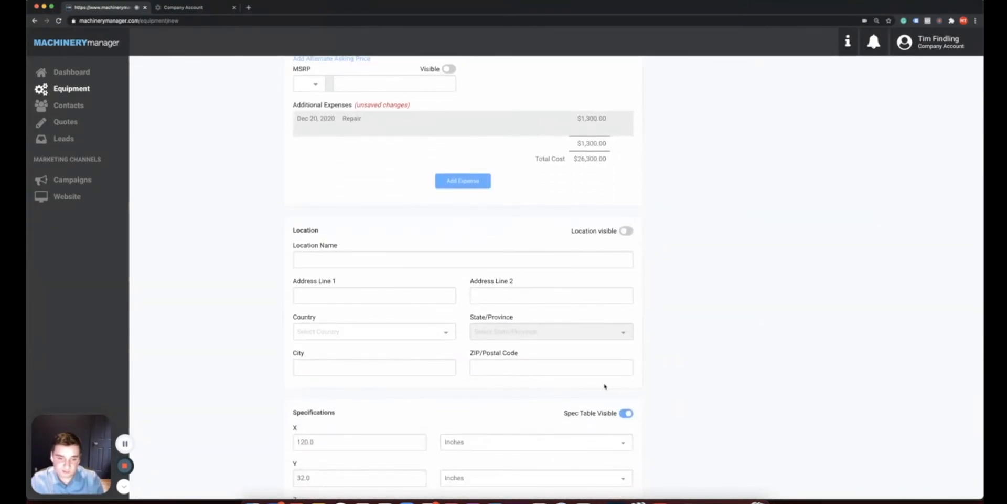
pyautogui.scroll(-17, 683, 379)
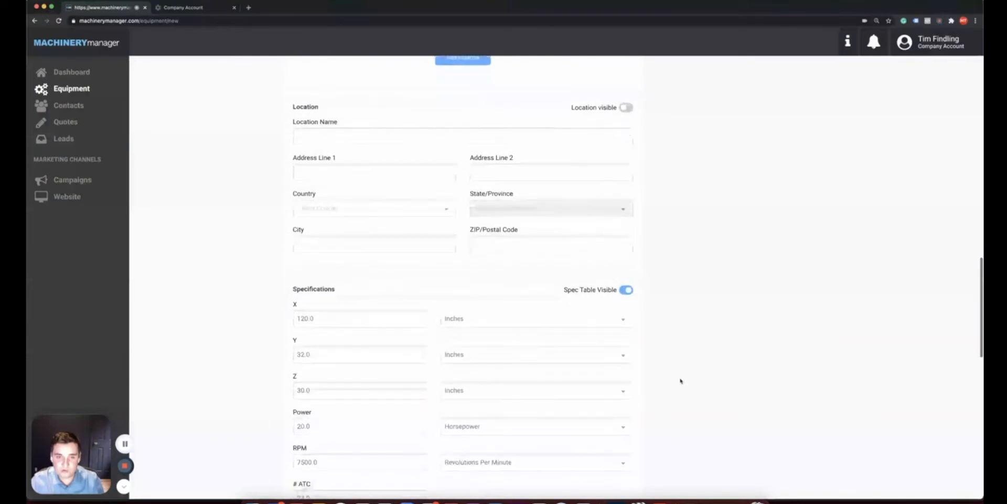
# Scroll to the form's Page Title field, then switch to the Contacts page
pyautogui.scroll(-12, 679, 382)
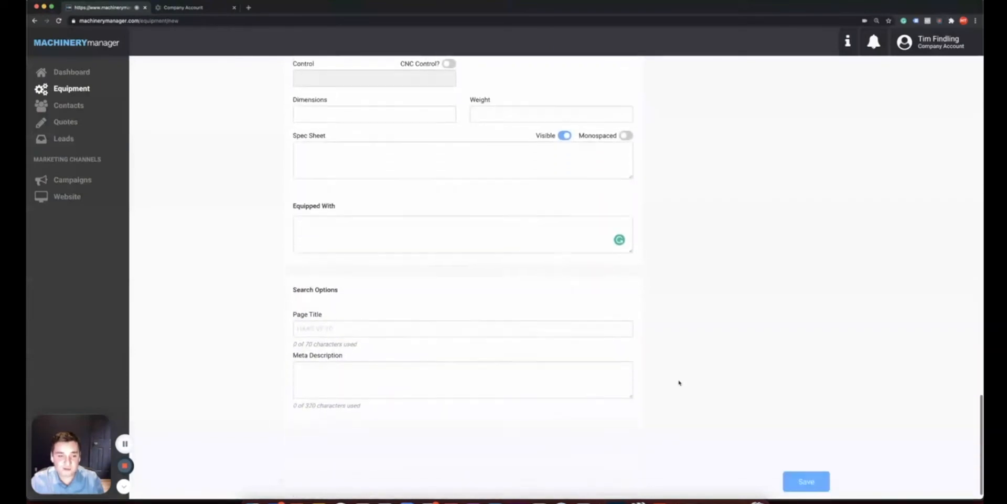
pyautogui.click(503, 314)
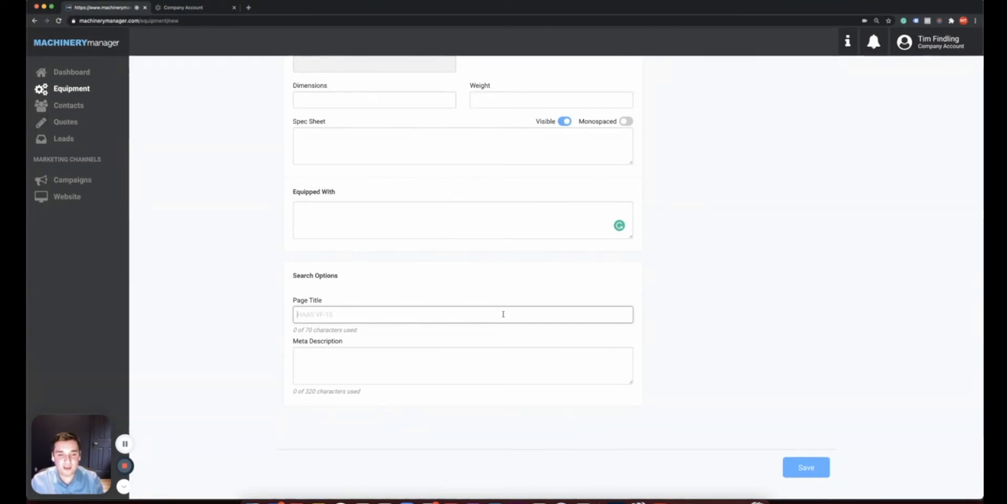
pyautogui.click(68, 105)
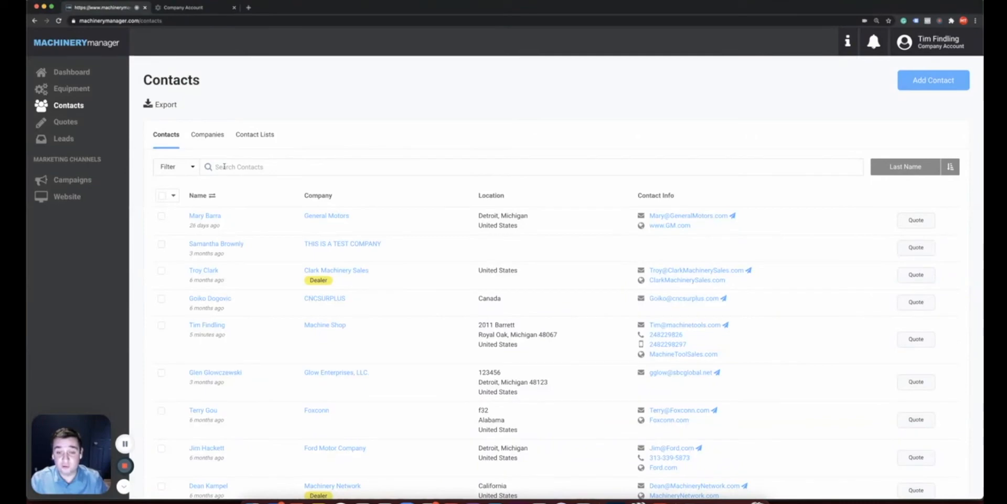
pyautogui.write('findl')
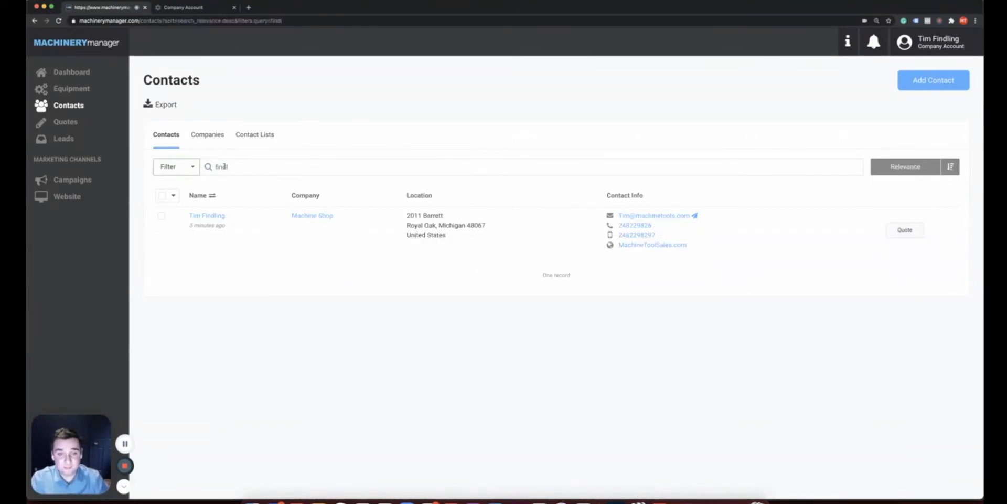
pyautogui.click(203, 214)
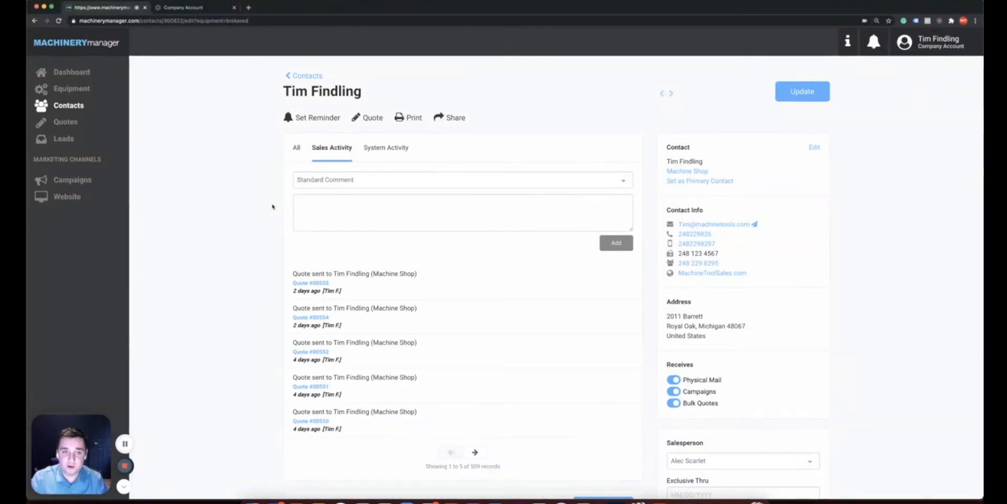
pyautogui.click(307, 204)
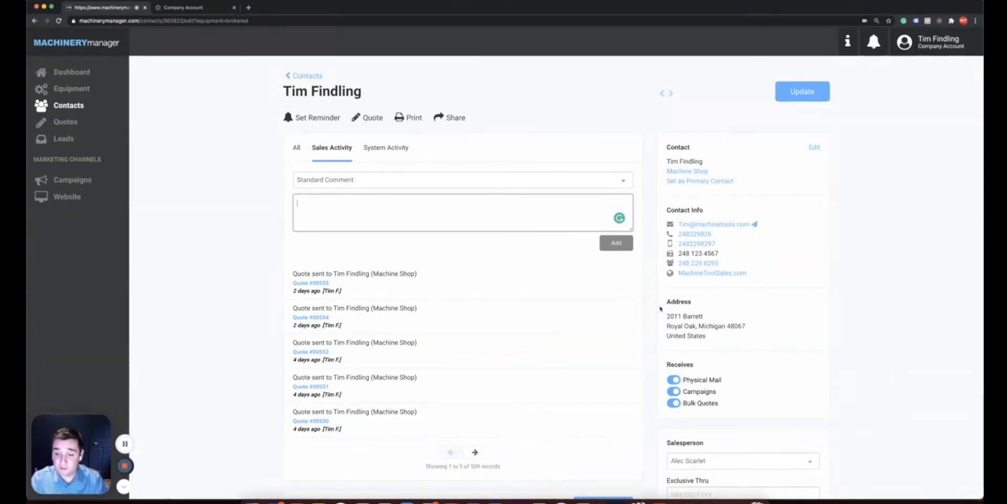
pyautogui.scroll(-2, 659, 320)
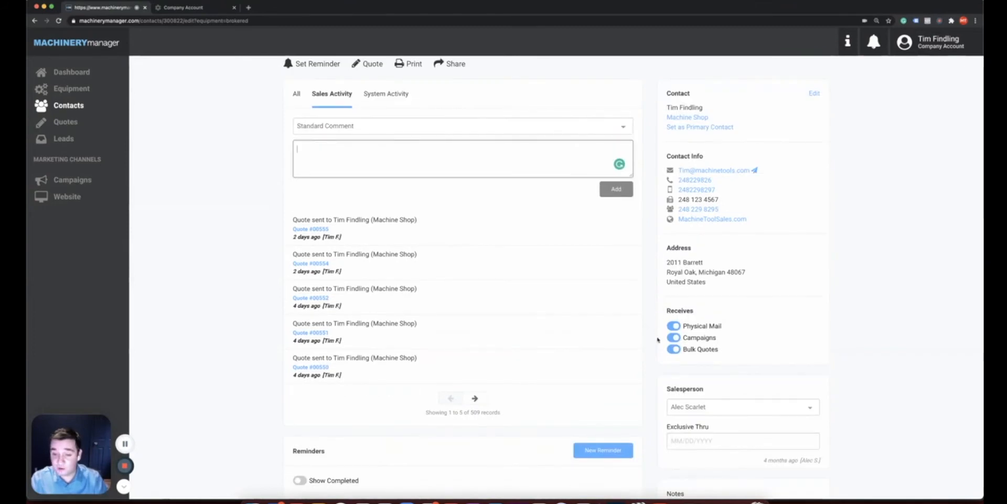
pyautogui.scroll(-2, 658, 339)
pyautogui.scroll(-2, 662, 330)
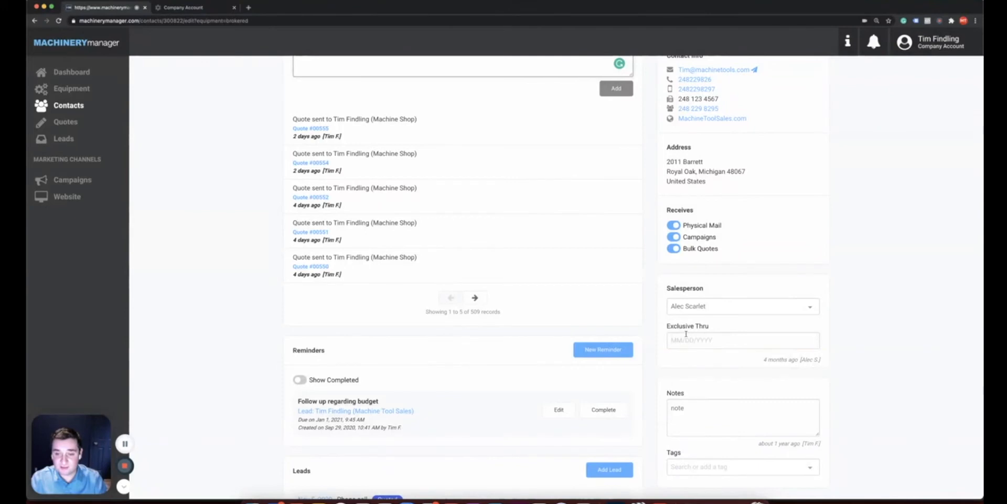
pyautogui.scroll(-5, 686, 334)
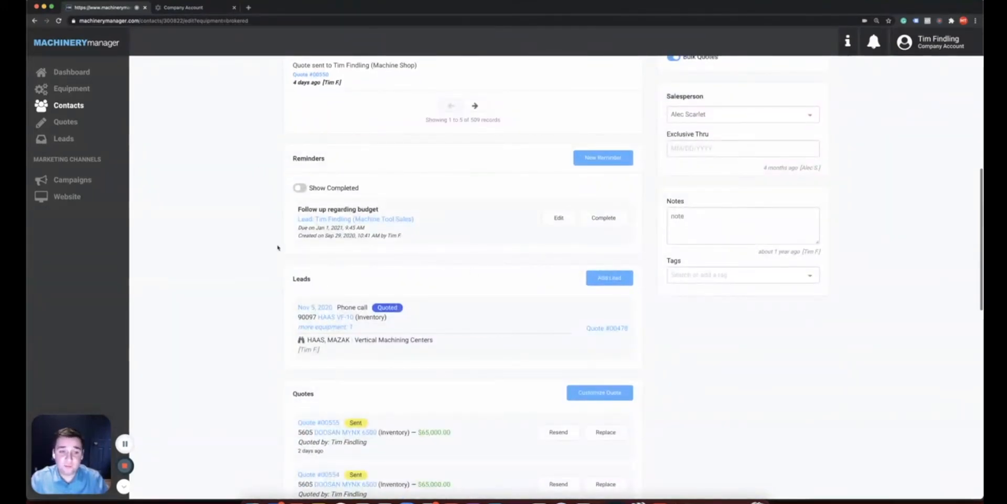
pyautogui.scroll(-2, 268, 316)
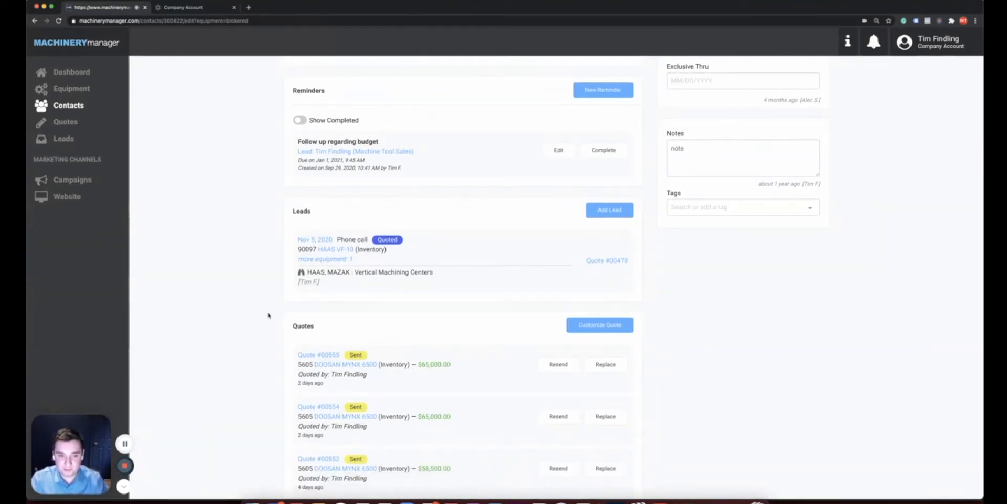
pyautogui.scroll(-8, 268, 315)
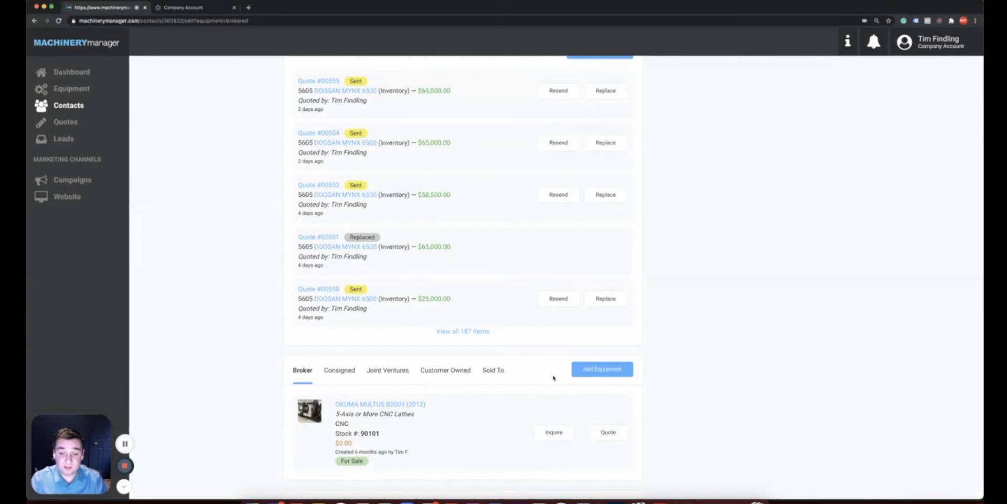
pyautogui.scroll(10, 667, 386)
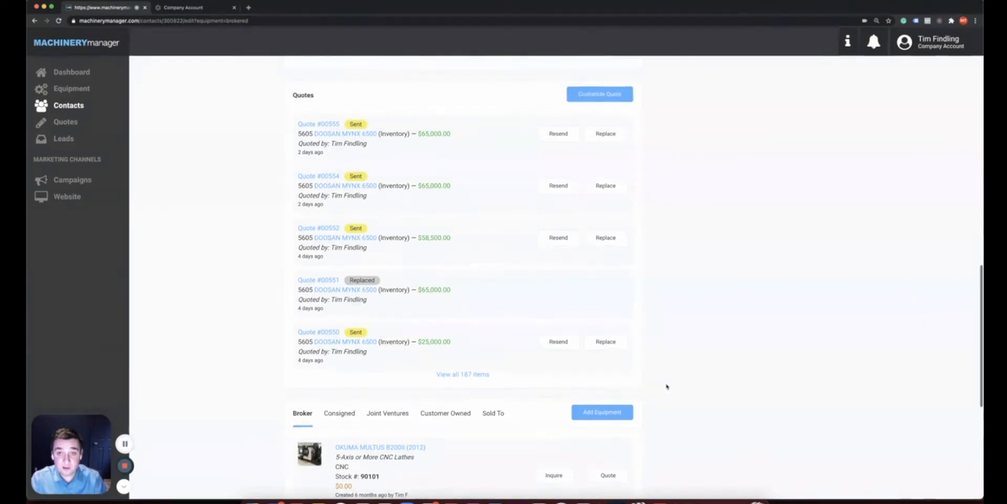
pyautogui.scroll(5, 667, 387)
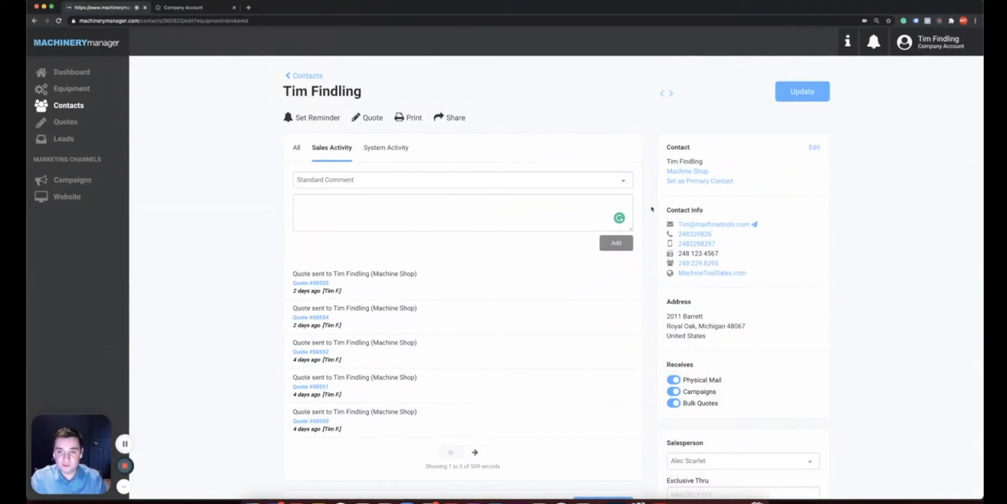
# Open the Machine Shop company page and review its four contacts and quote-sent activity
pyautogui.click(678, 172)
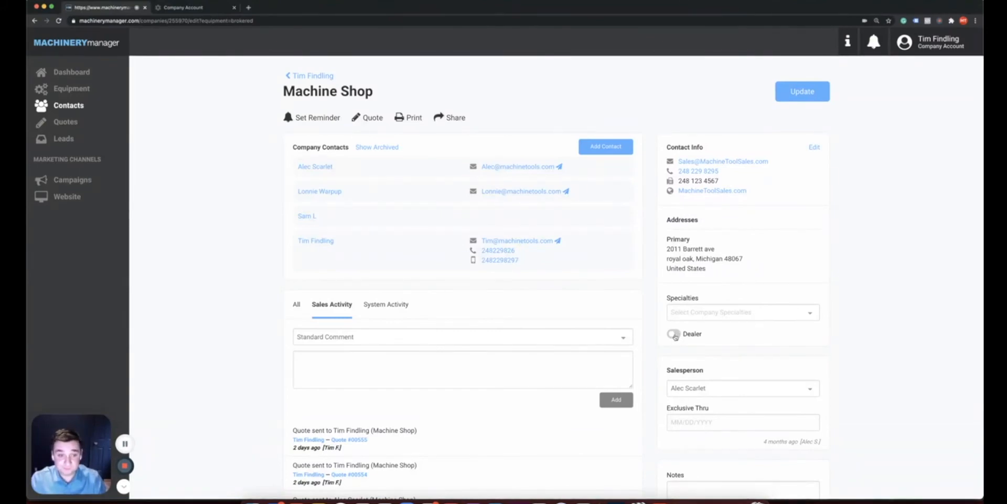
pyautogui.scroll(-5, 256, 321)
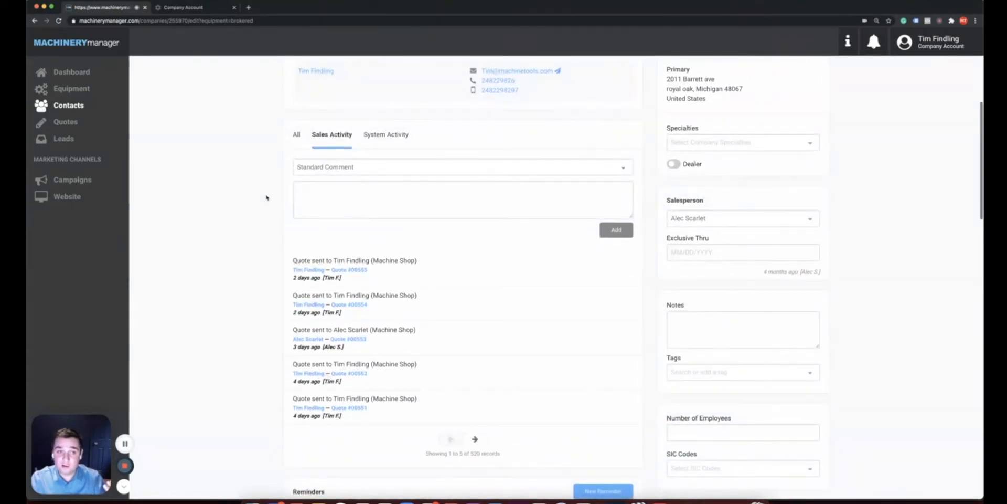
pyautogui.scroll(-3, 264, 223)
pyautogui.scroll(-10, 265, 226)
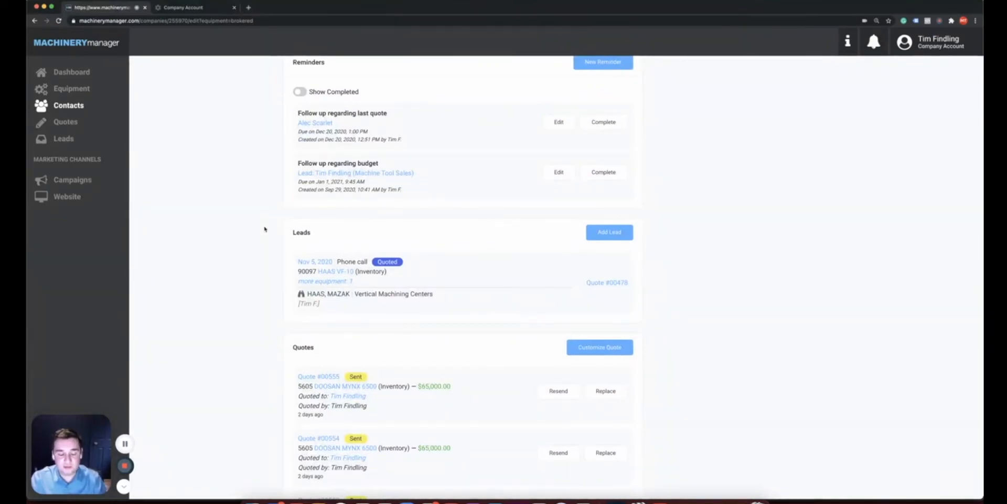
pyautogui.scroll(15, 265, 228)
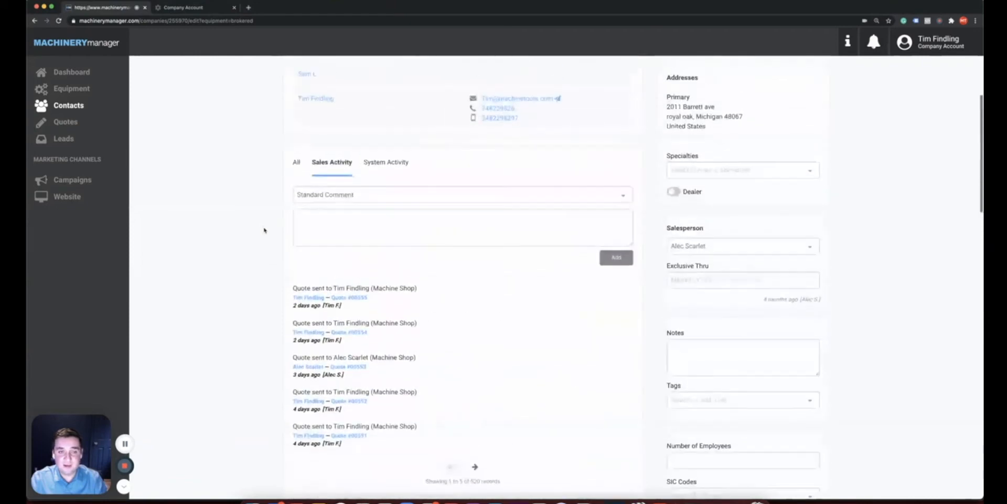
pyautogui.scroll(2, 264, 228)
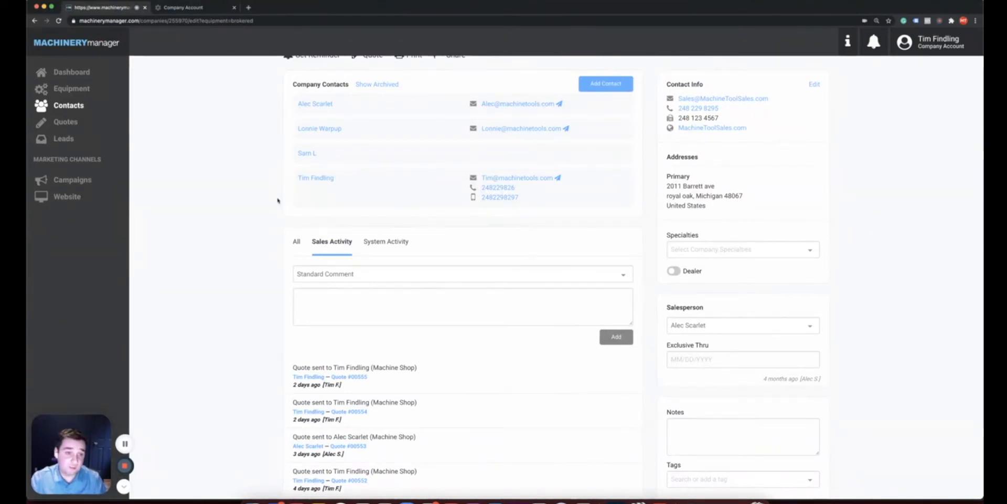
pyautogui.moveTo(300, 194)
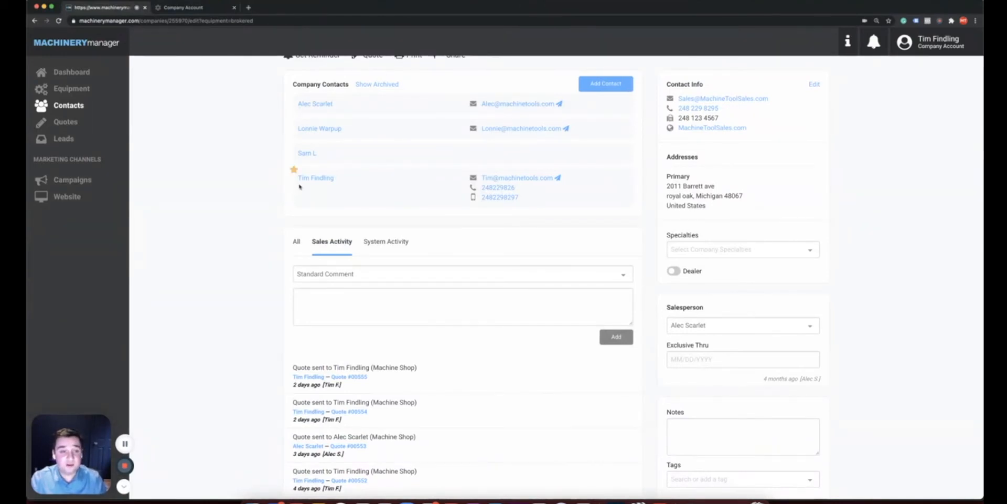
pyautogui.moveTo(307, 155)
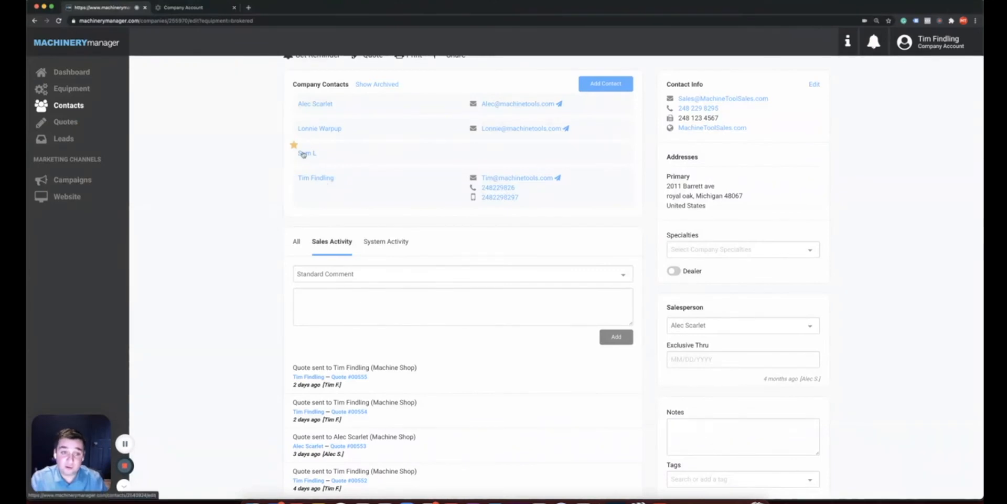
pyautogui.scroll(-2, 200, 250)
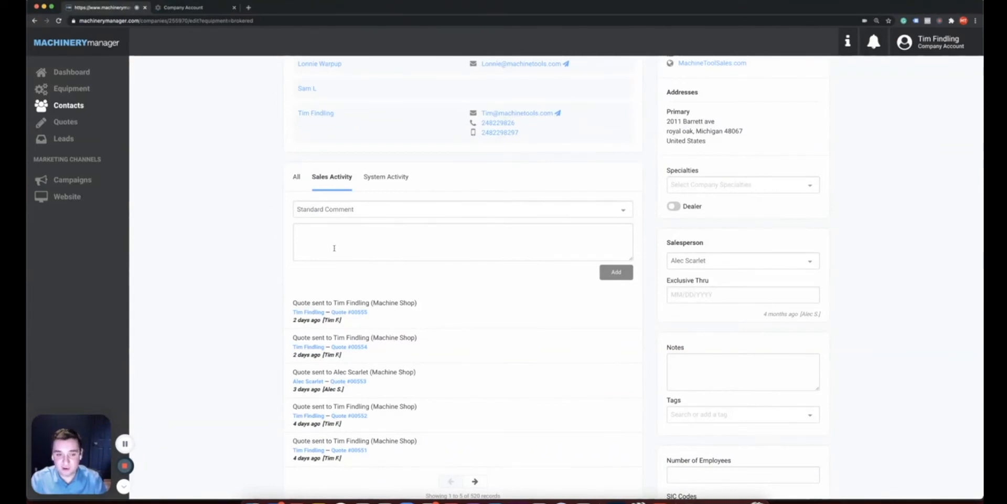
pyautogui.scroll(-12, 334, 247)
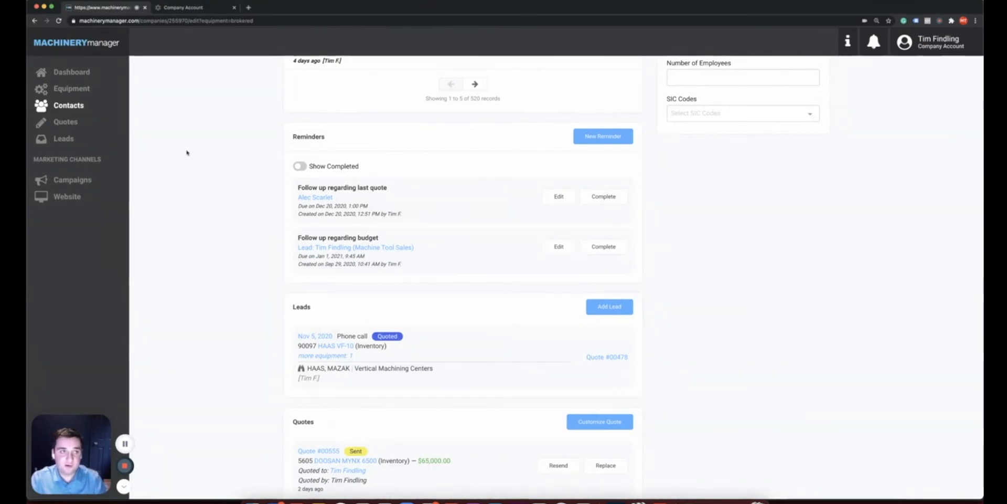
# In the website preview, filter CNC listings to Vertical Machining Centers, showing five machines
pyautogui.click(159, 9)
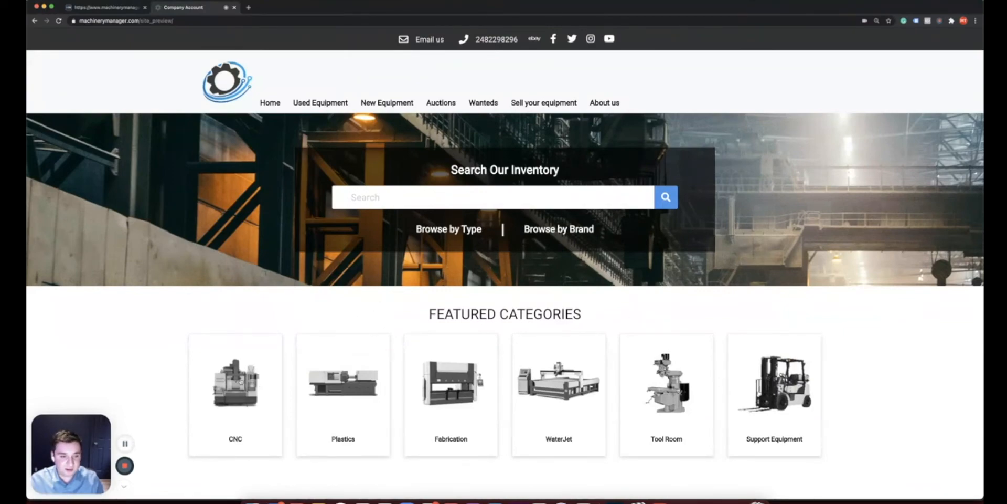
pyautogui.click(241, 382)
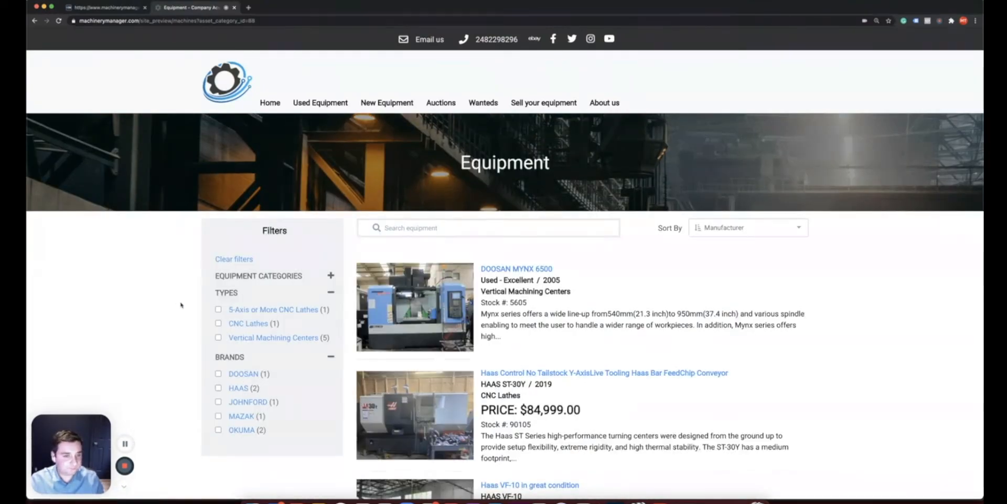
pyautogui.scroll(-2, 191, 305)
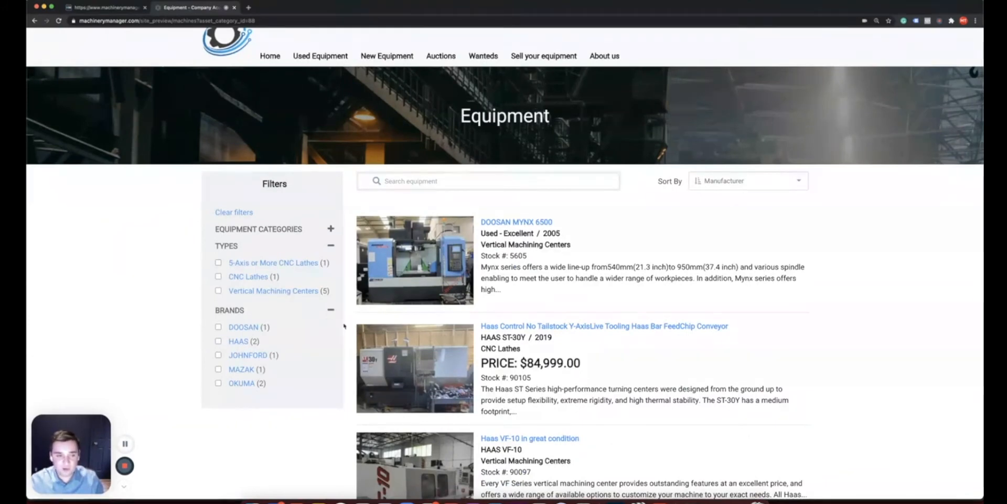
pyautogui.click(218, 291)
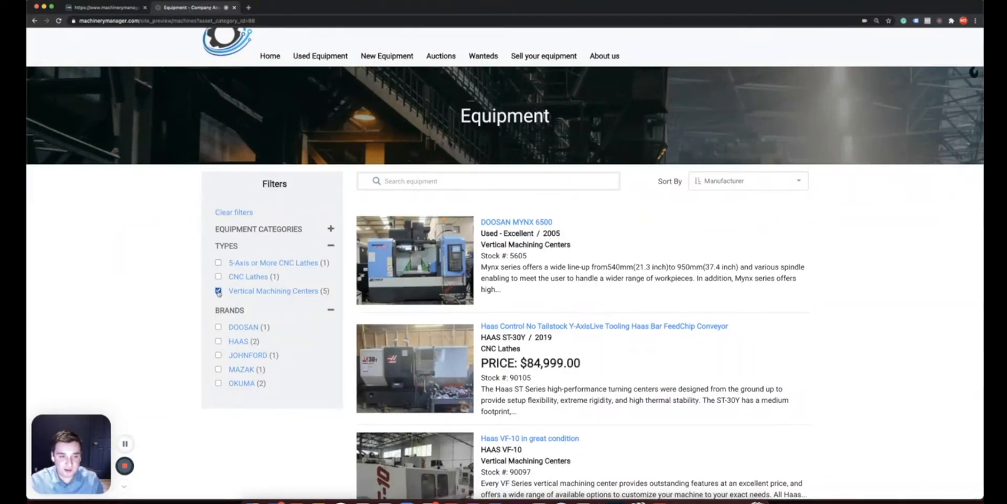
pyautogui.scroll(-2, 277, 325)
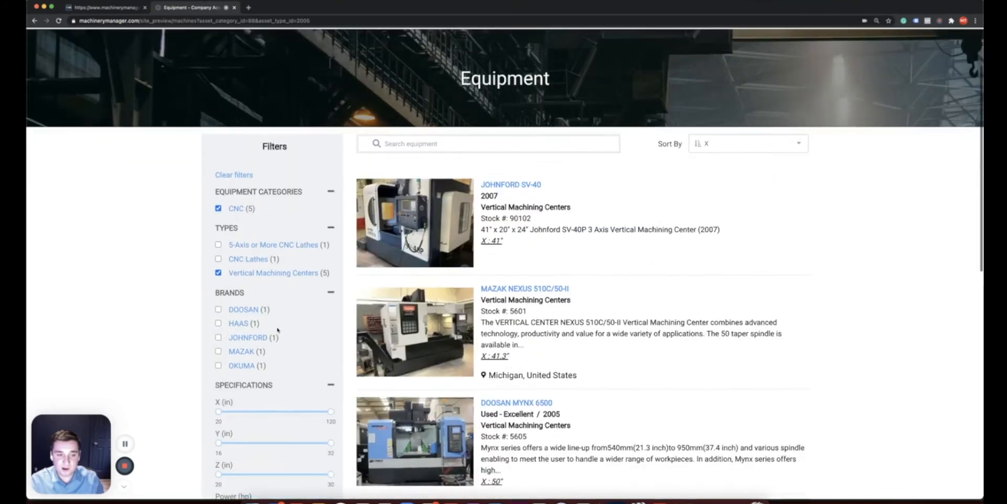
pyautogui.scroll(-1, 281, 353)
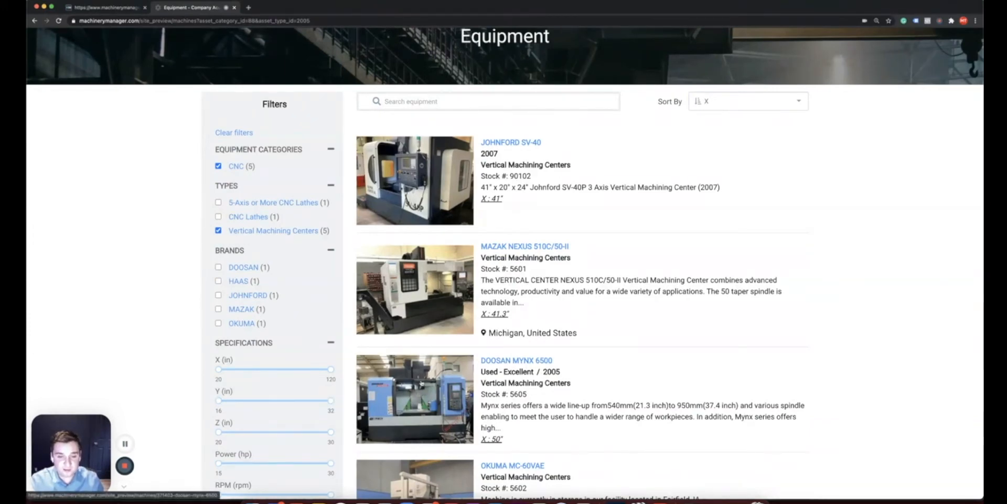
# Open the DOOSAN MYNX 6500 detail page and look through its specifications, then return to the top
pyautogui.click(383, 383)
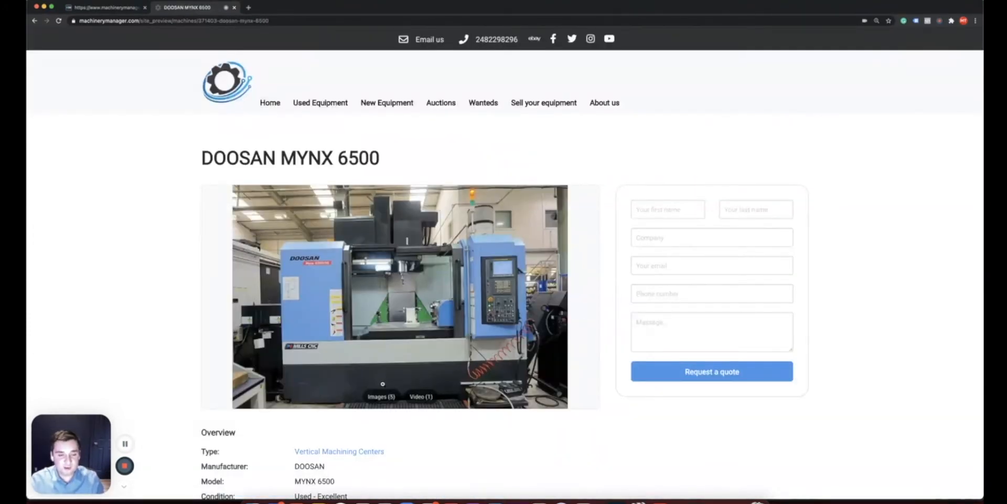
pyautogui.scroll(-1, 432, 416)
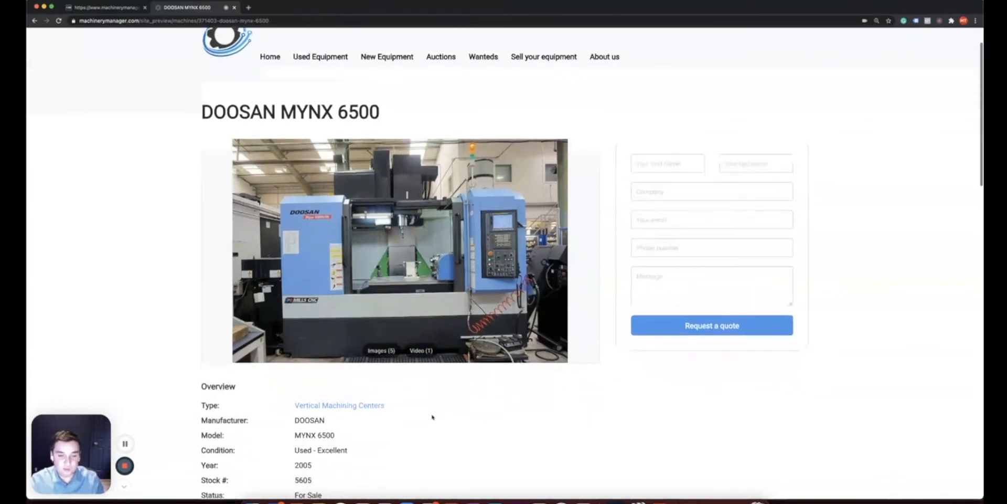
pyautogui.scroll(-6, 432, 416)
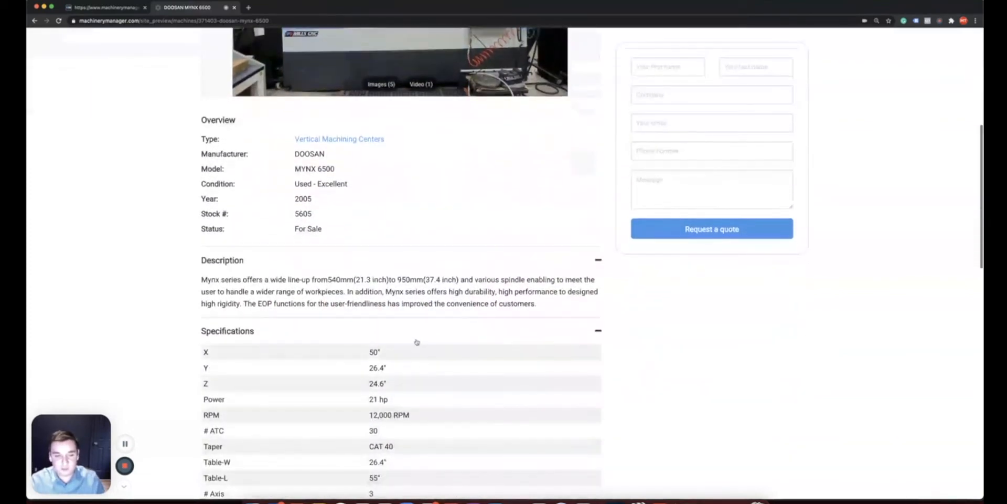
pyautogui.scroll(-5, 416, 342)
pyautogui.scroll(-5, 419, 358)
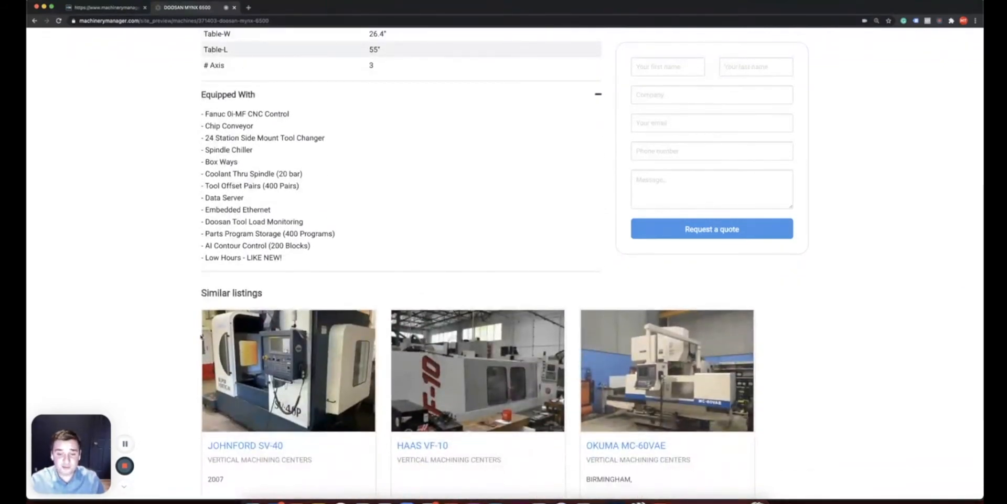
pyautogui.scroll(-1, 201, 337)
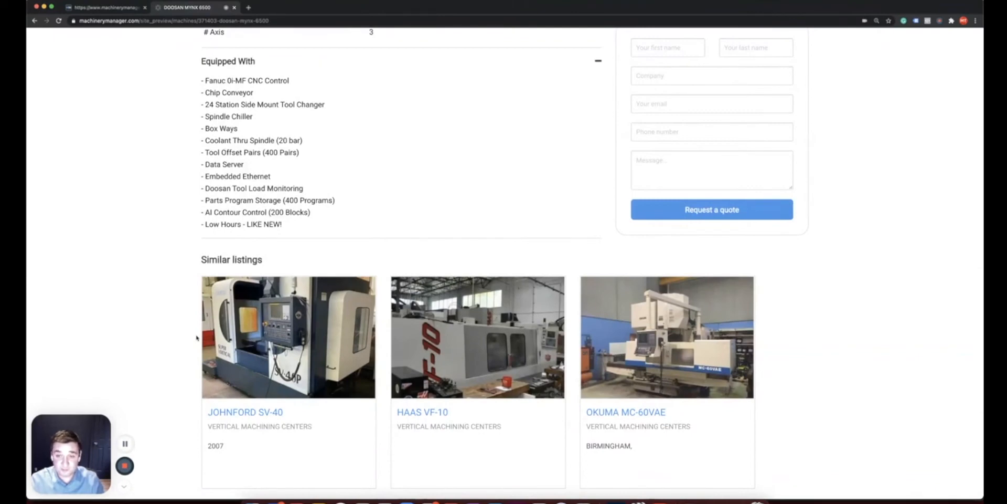
pyautogui.scroll(2, 551, 188)
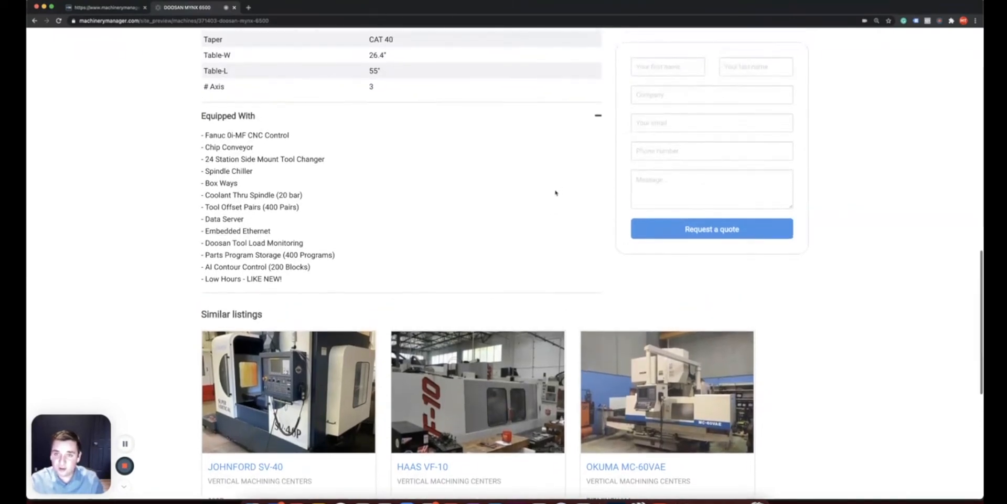
pyautogui.scroll(6, 532, 161)
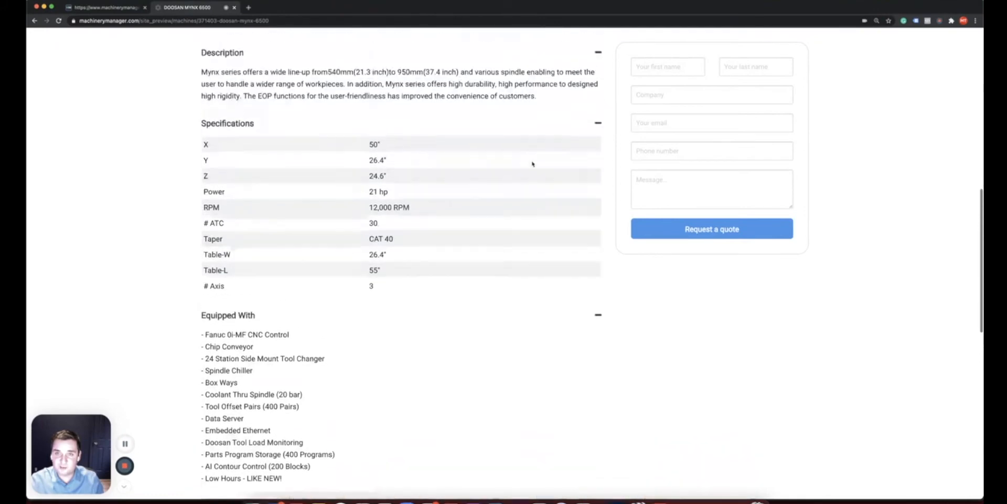
pyautogui.scroll(8, 532, 165)
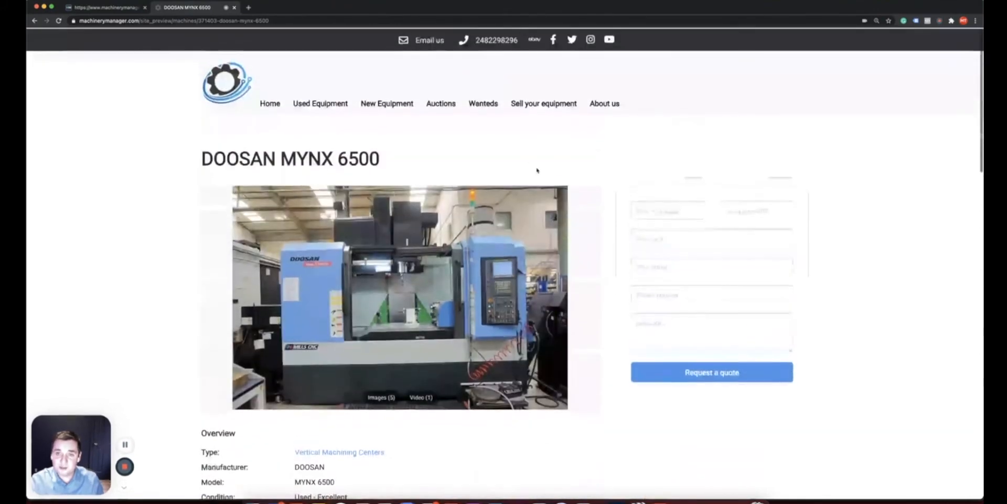
# Enter the requester's first and last name and the company Machine Shop in the quote form
pyautogui.click(649, 207)
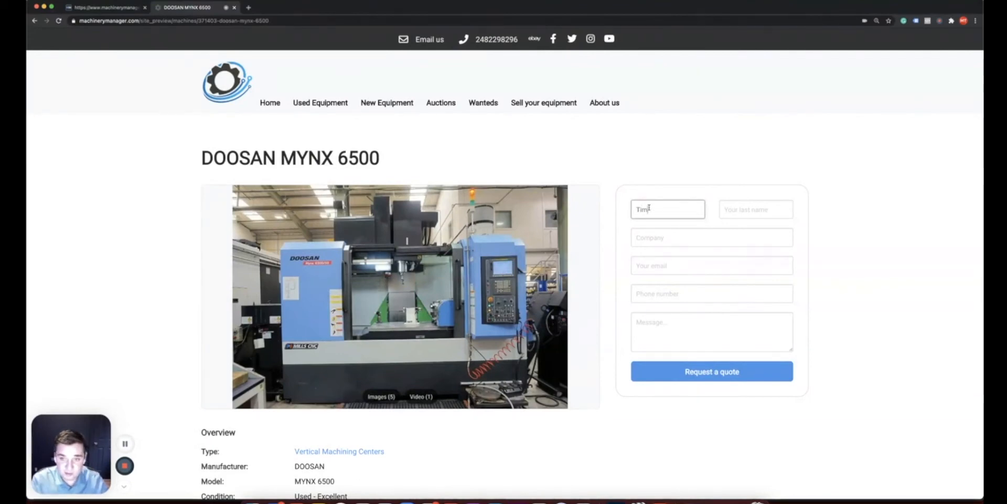
pyautogui.press('Tab')
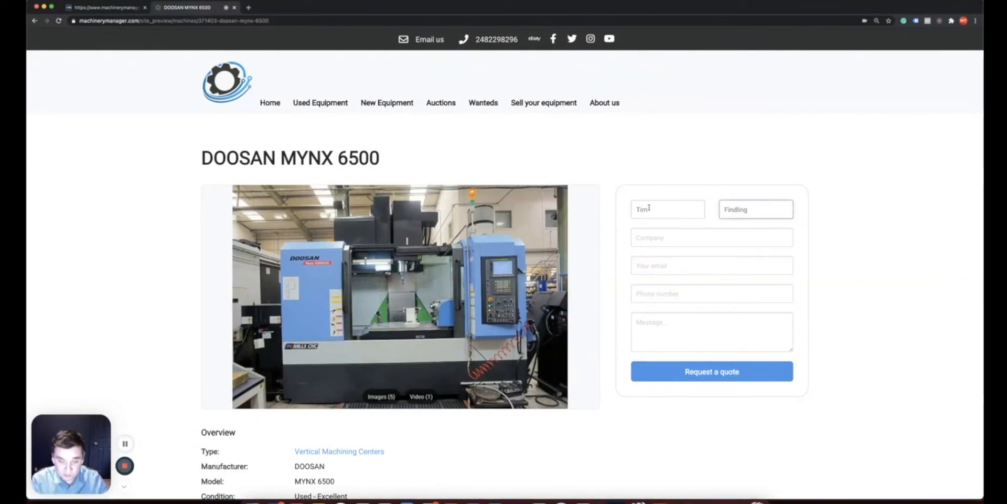
pyautogui.press('Tab')
pyautogui.write('Ma')
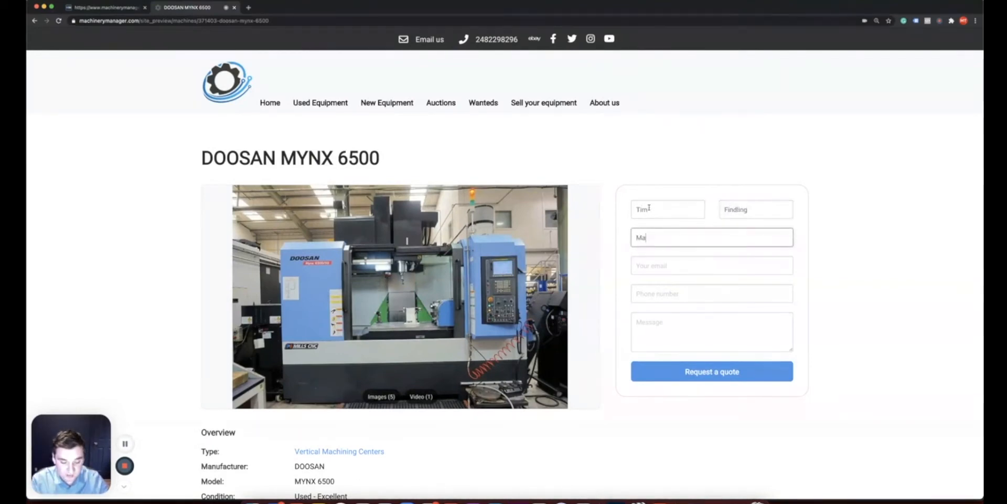
pyautogui.write('chine Shop')
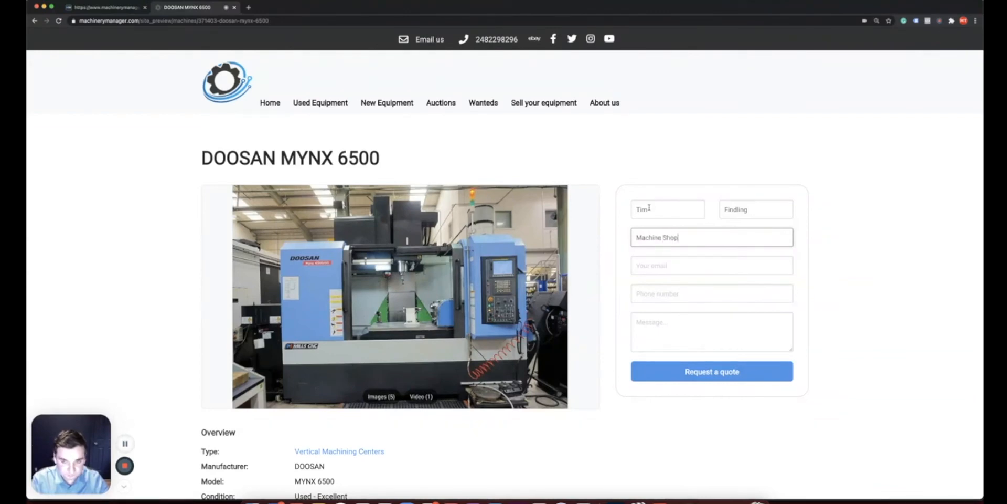
# Add the contact's e-mail and phone number, write the message 'Price?', and submit the request
pyautogui.press('Tab')
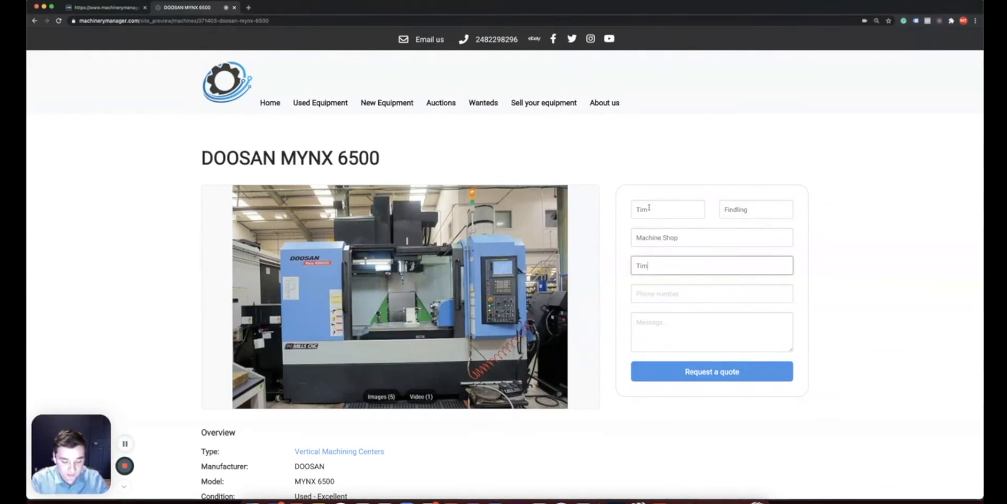
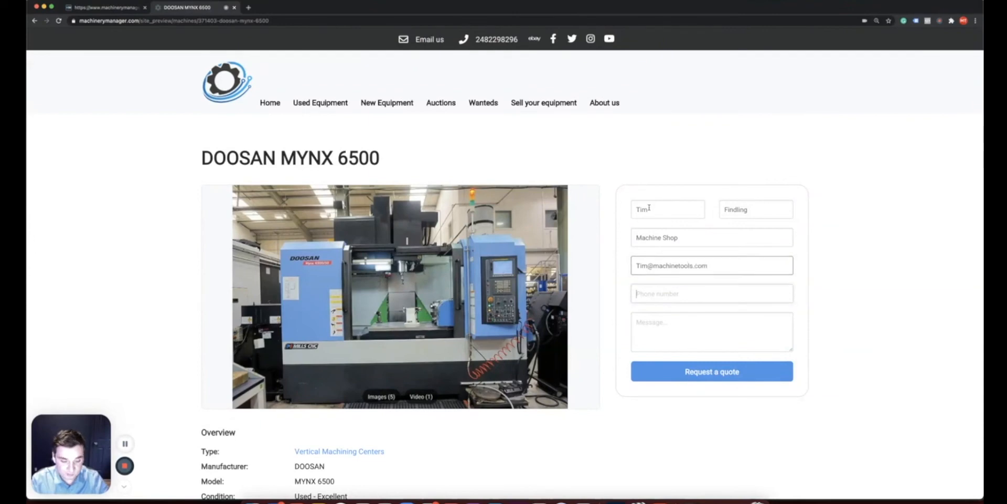
pyautogui.press('Tab')
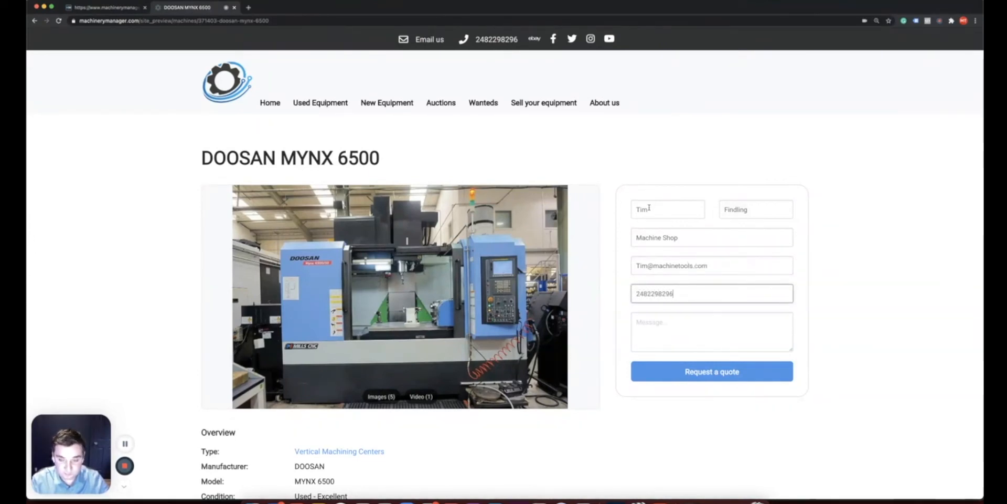
pyautogui.click(681, 326)
pyautogui.write('Price?')
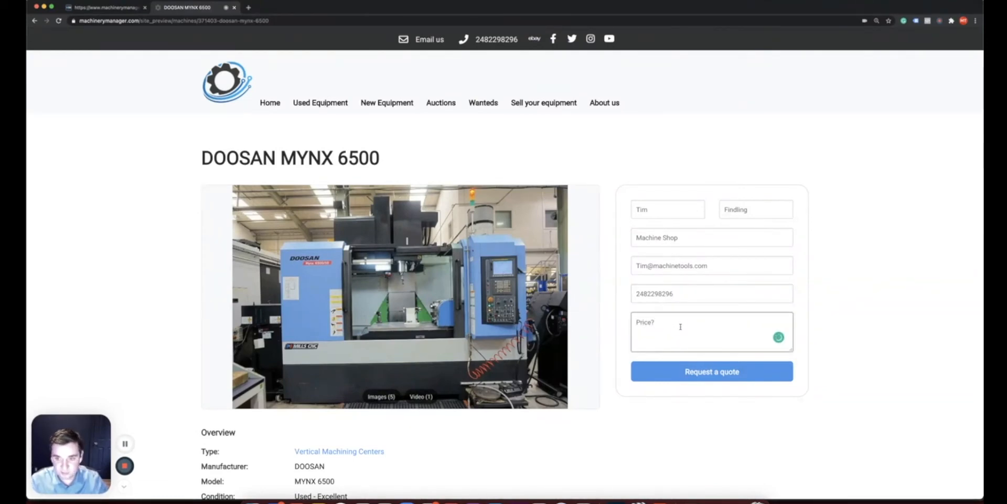
pyautogui.click(710, 377)
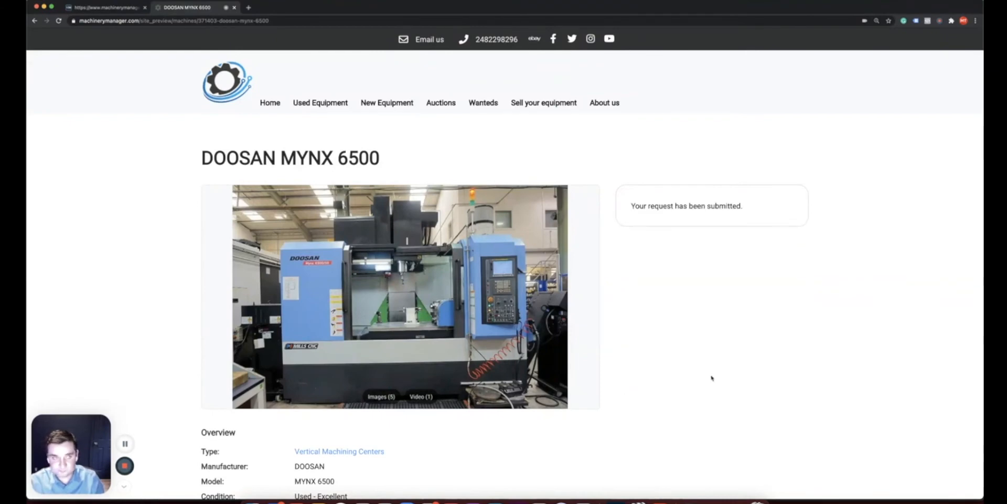
# Send an Instant Quote to the new DOOSAN MYNX 6500 lead from Machinery Manager's Leads list
pyautogui.click(105, 8)
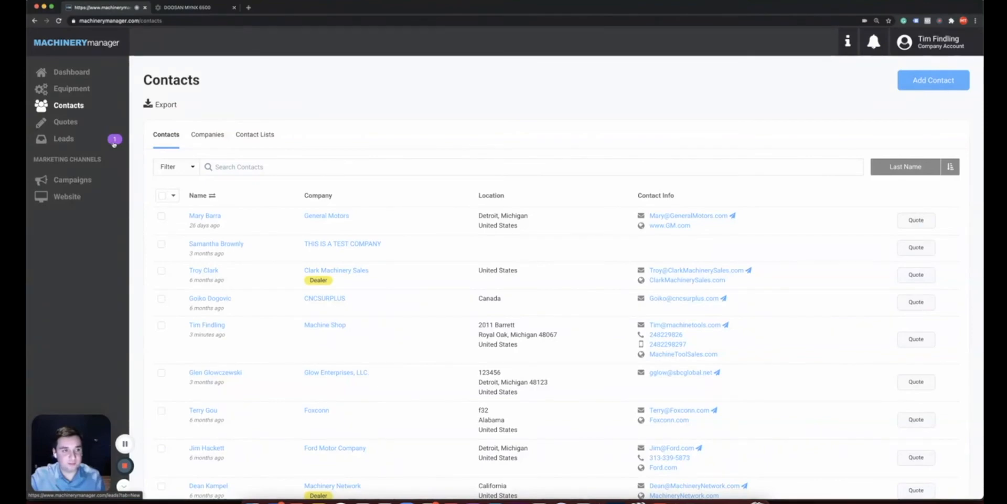
pyautogui.click(114, 143)
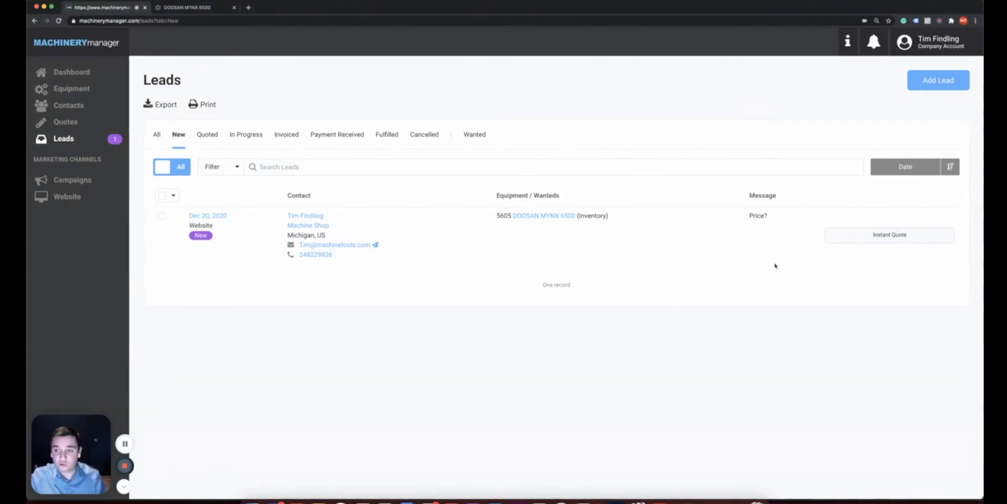
pyautogui.click(859, 240)
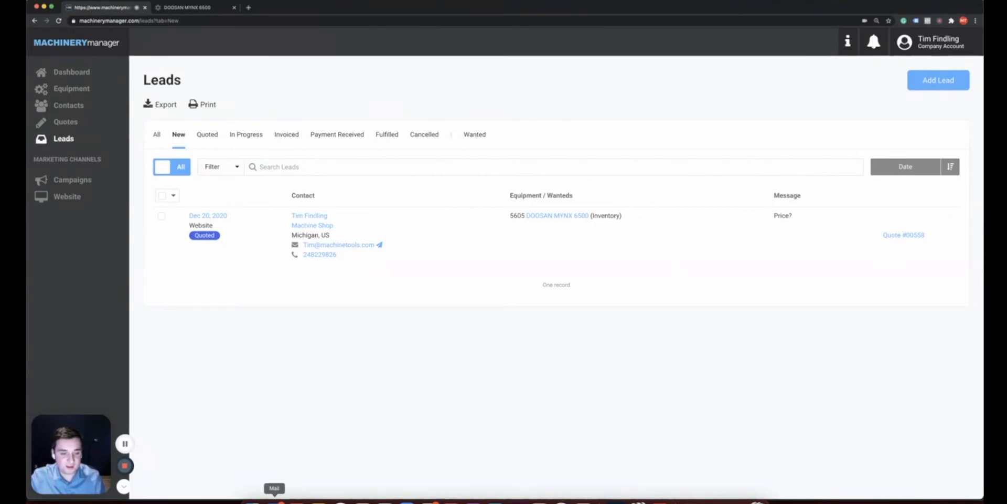
pyautogui.click(275, 498)
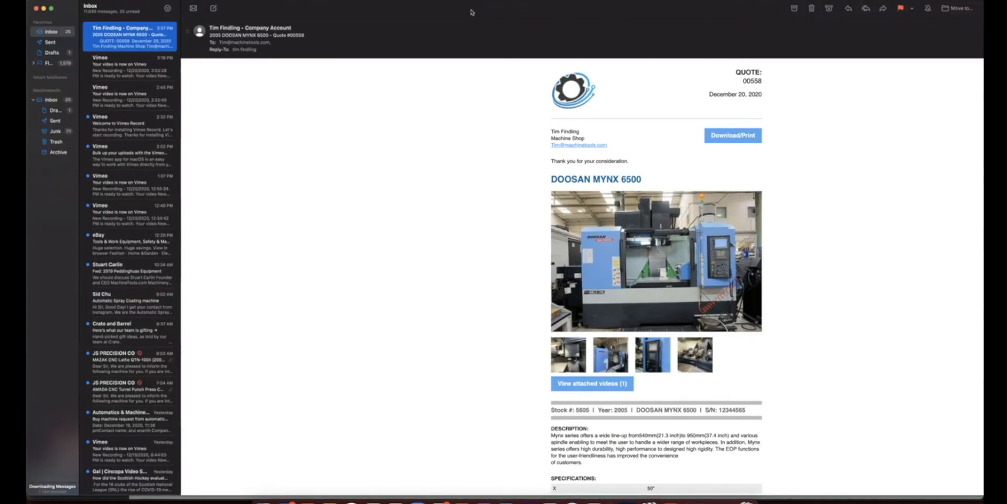
# Read through the Quote 00558 email priced at $65,000.00 USD and open its printable PDF
pyautogui.moveTo(456, 16); pyautogui.dragTo(325, 11)
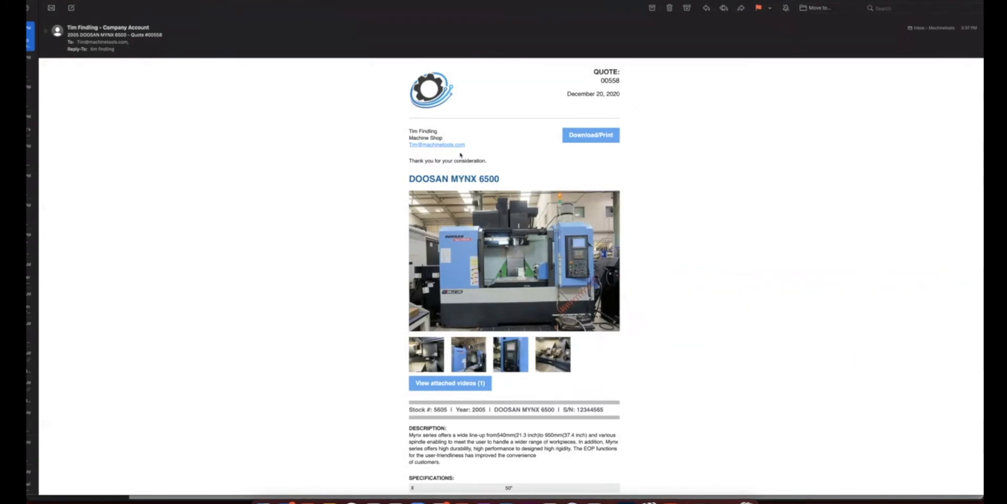
pyautogui.scroll(-5, 381, 210)
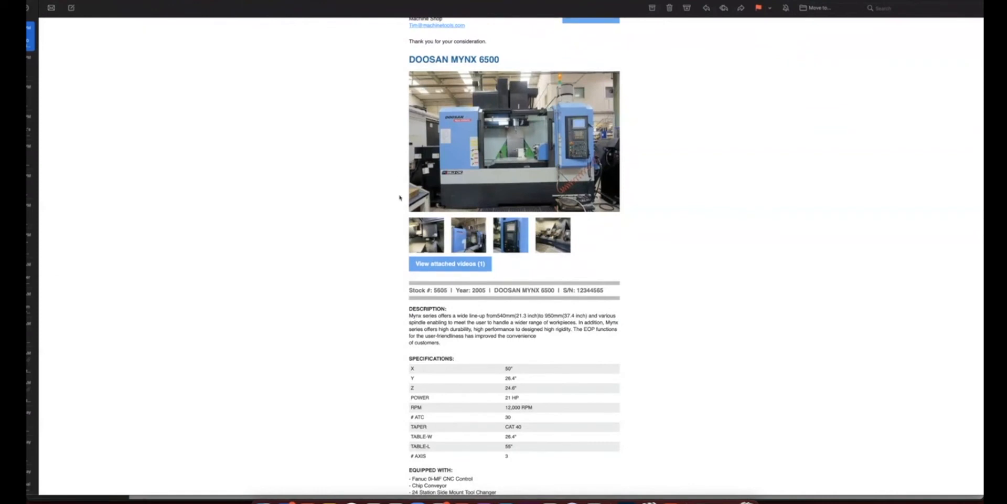
pyautogui.scroll(1, 396, 202)
pyautogui.scroll(-2, 388, 244)
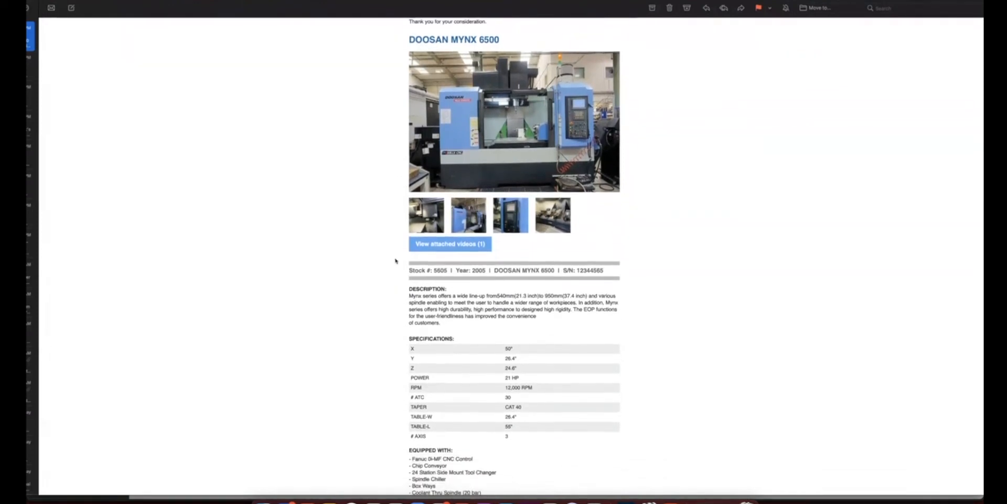
pyautogui.scroll(-3, 396, 260)
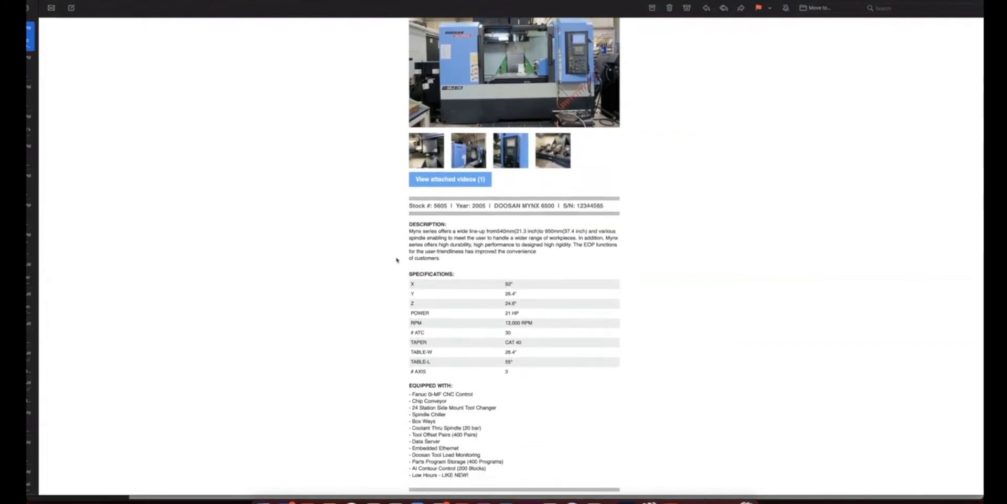
pyautogui.scroll(-2, 396, 260)
pyautogui.scroll(-3, 401, 313)
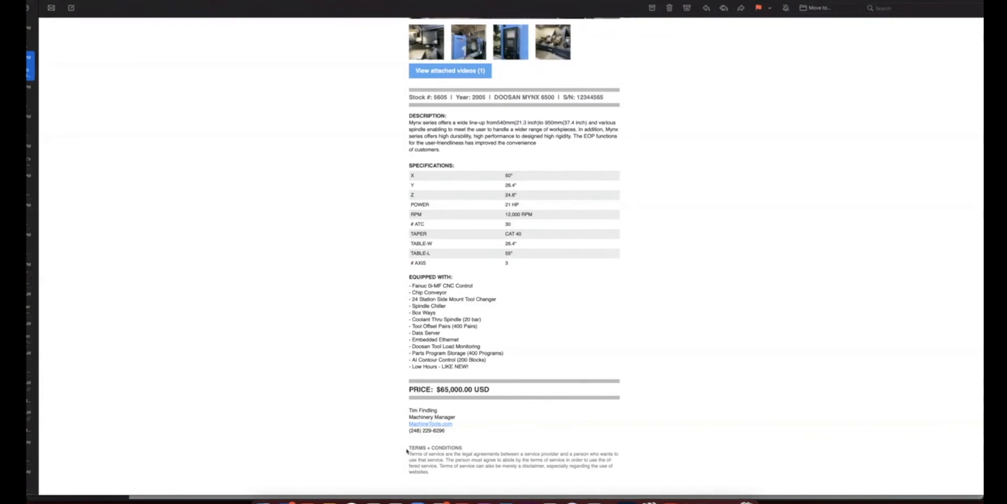
pyautogui.scroll(4, 407, 450)
pyautogui.scroll(8, 407, 450)
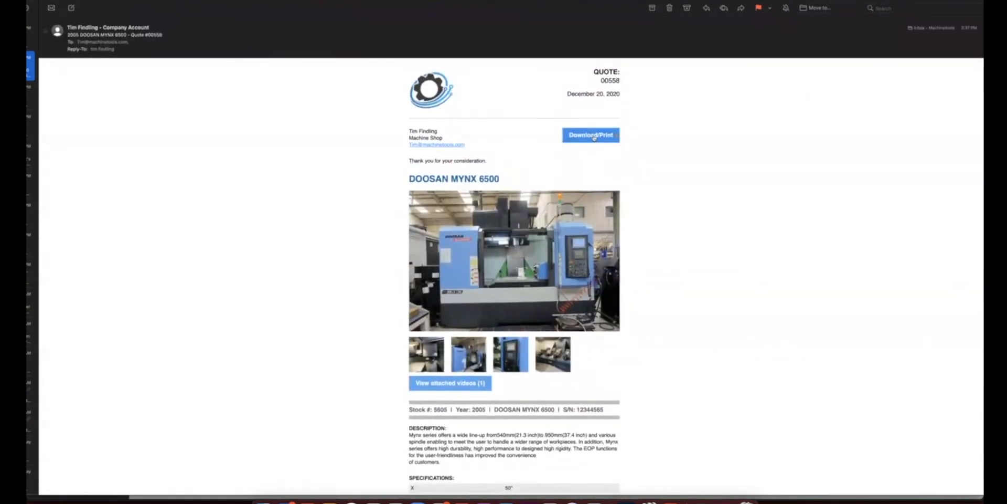
pyautogui.click(594, 137)
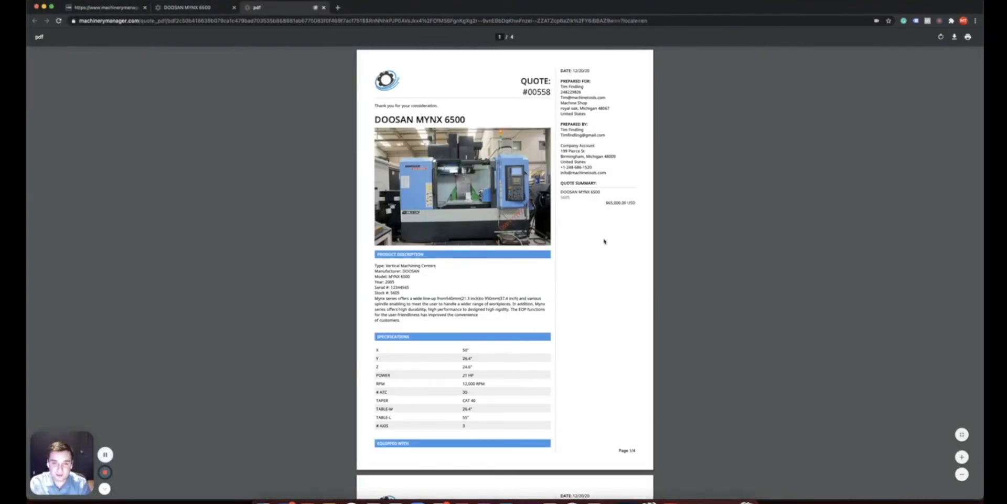
# Scroll through all four pages of the Quote #00558 PDF, then go back to the Leads tab
pyautogui.scroll(-3, 601, 246)
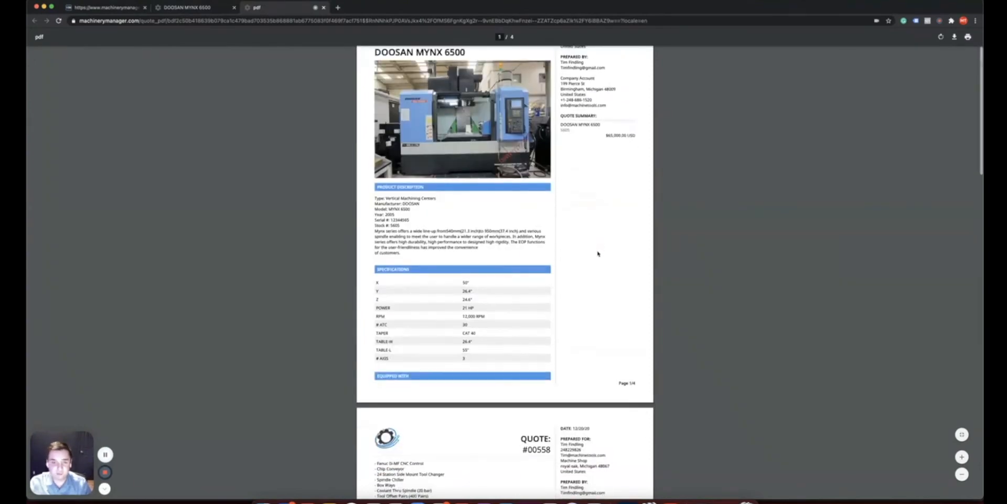
pyautogui.scroll(-10, 598, 253)
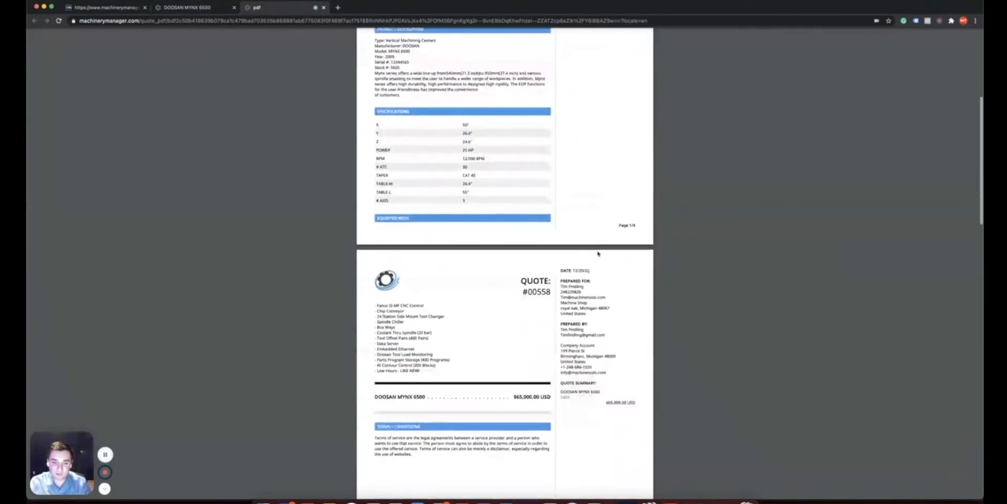
pyautogui.scroll(-8, 598, 253)
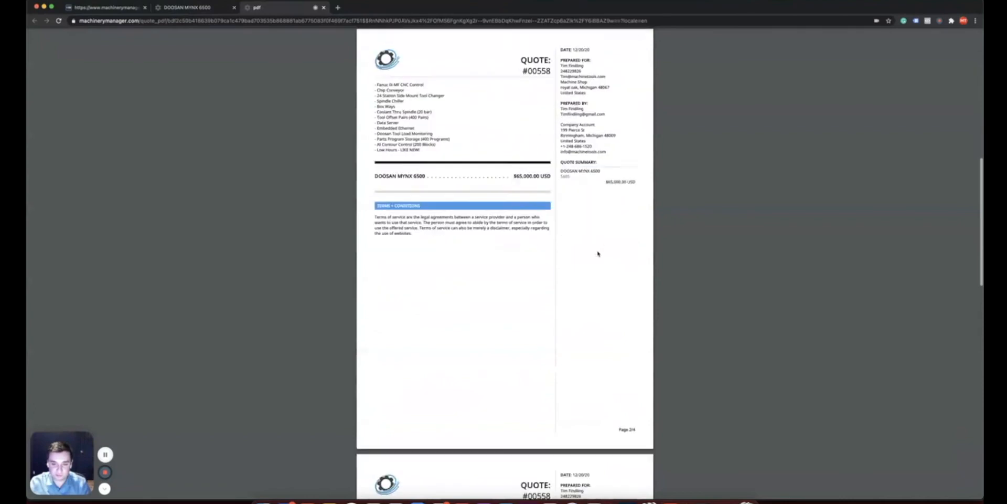
pyautogui.scroll(-11, 598, 254)
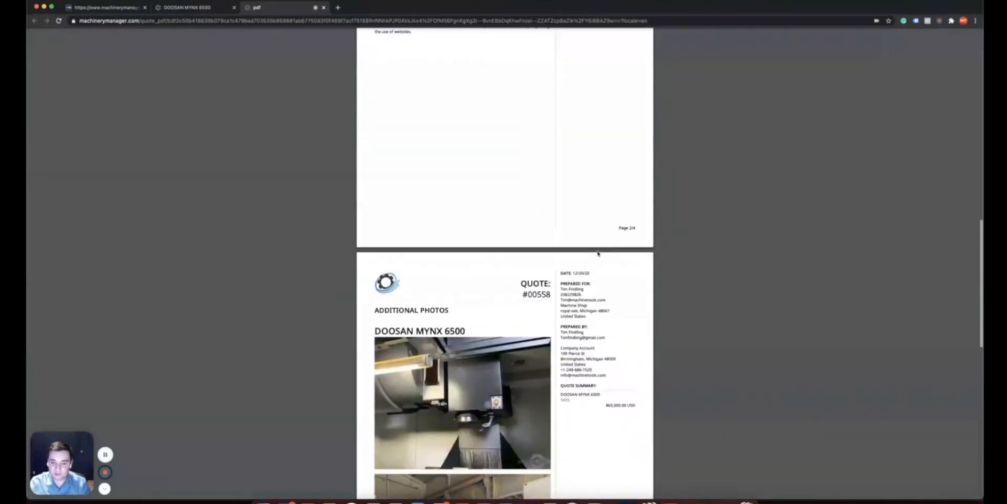
pyautogui.scroll(-9, 598, 254)
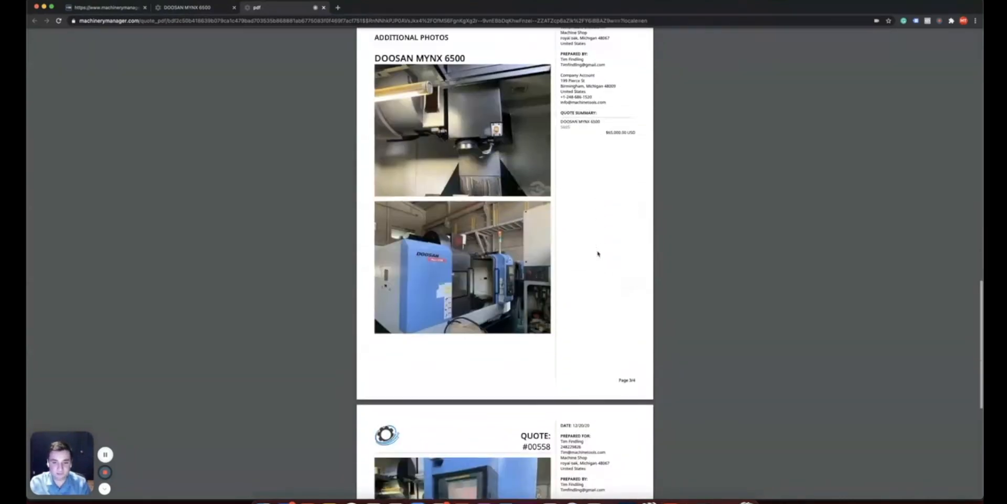
pyautogui.scroll(-9, 598, 253)
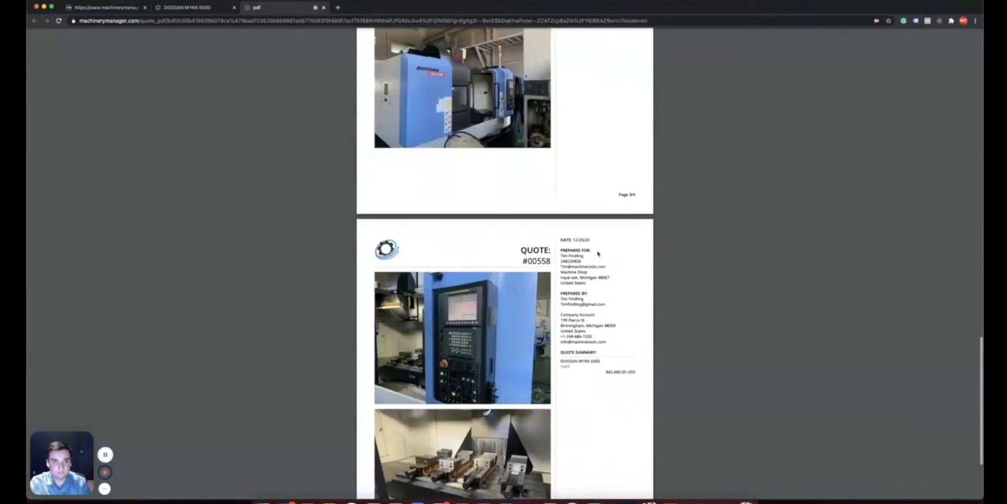
pyautogui.scroll(-4, 598, 253)
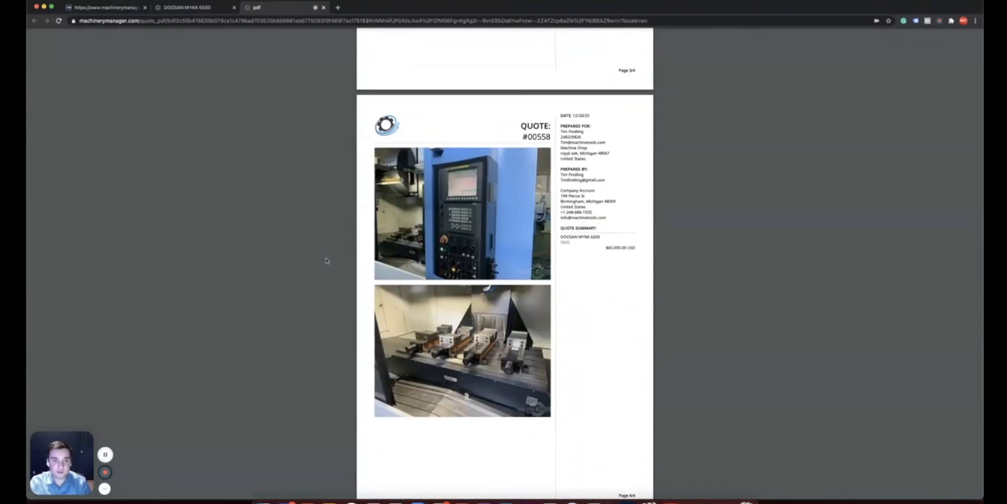
pyautogui.click(105, 7)
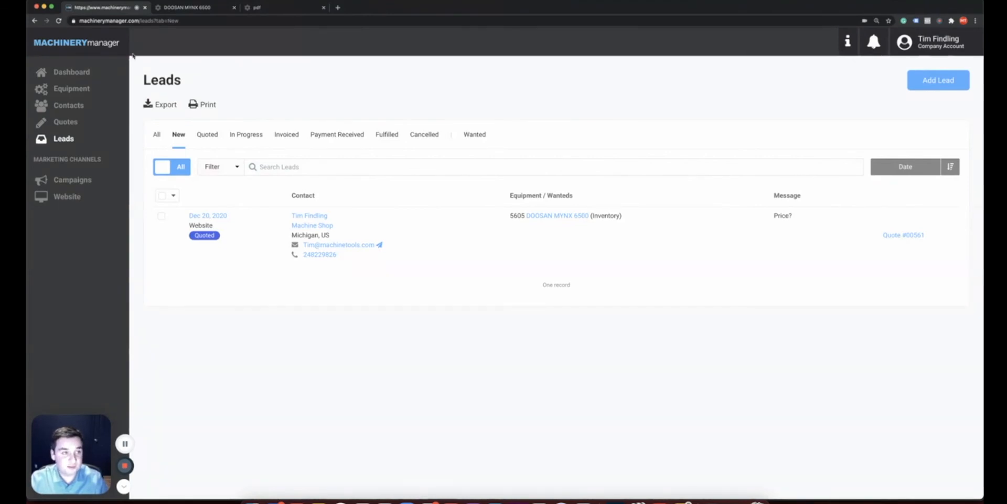
# Go to Contacts and open its Filter dialog
pyautogui.click(68, 105)
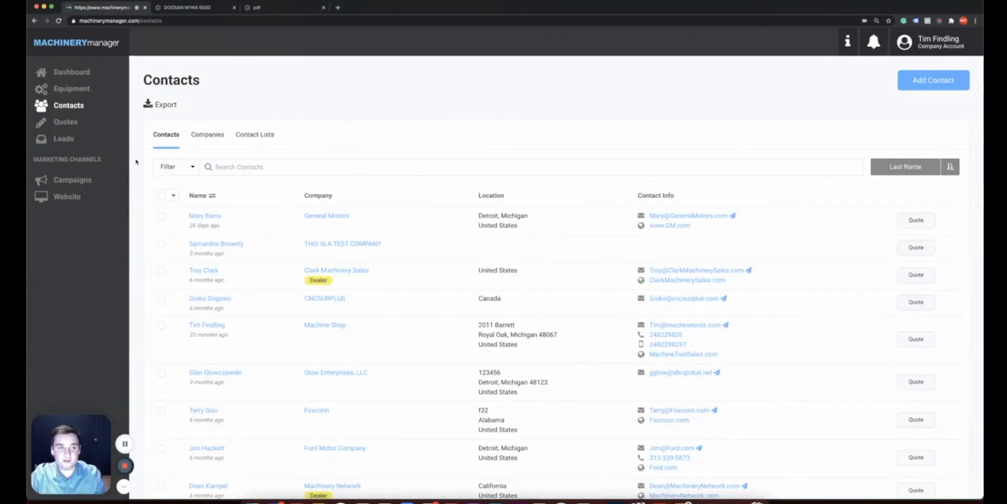
pyautogui.click(168, 167)
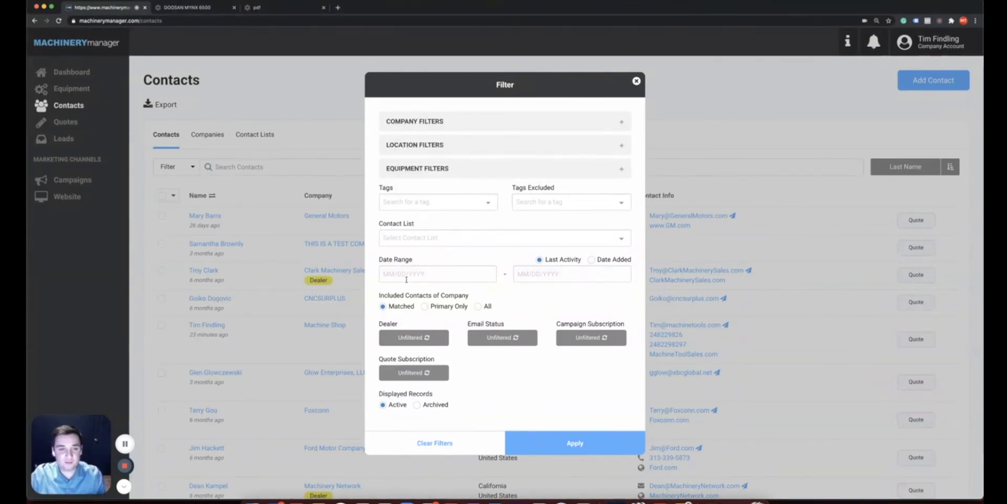
# Under Equipment Filters, enable Customer Owned, Wanted, Quoted and Sold to
pyautogui.click(461, 169)
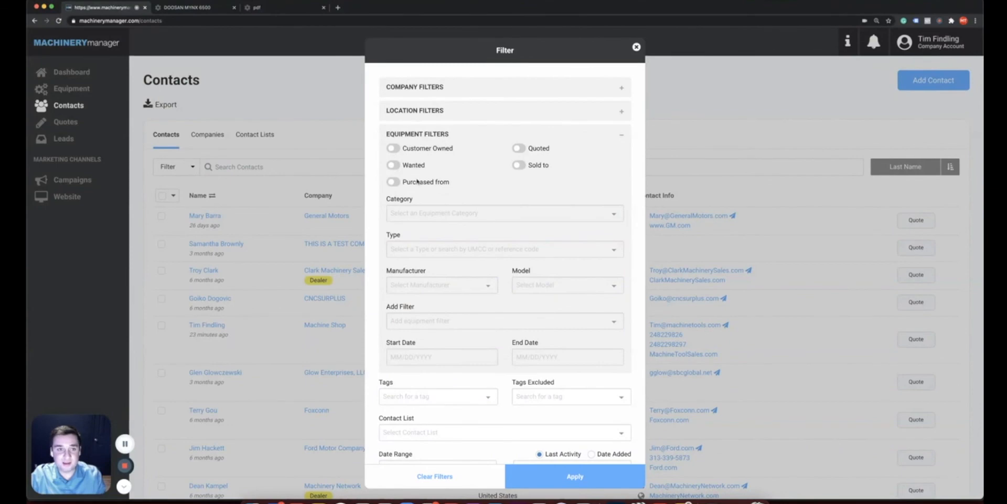
pyautogui.click(395, 149)
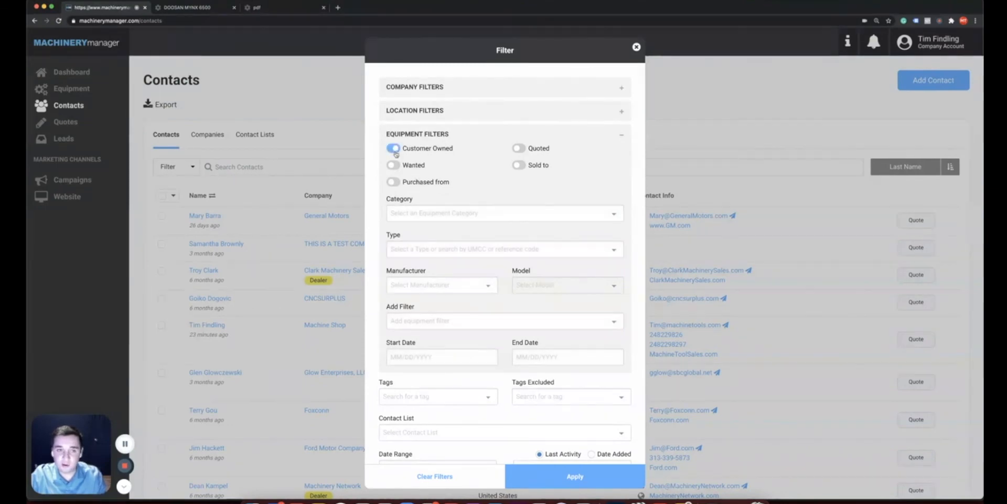
pyautogui.click(397, 167)
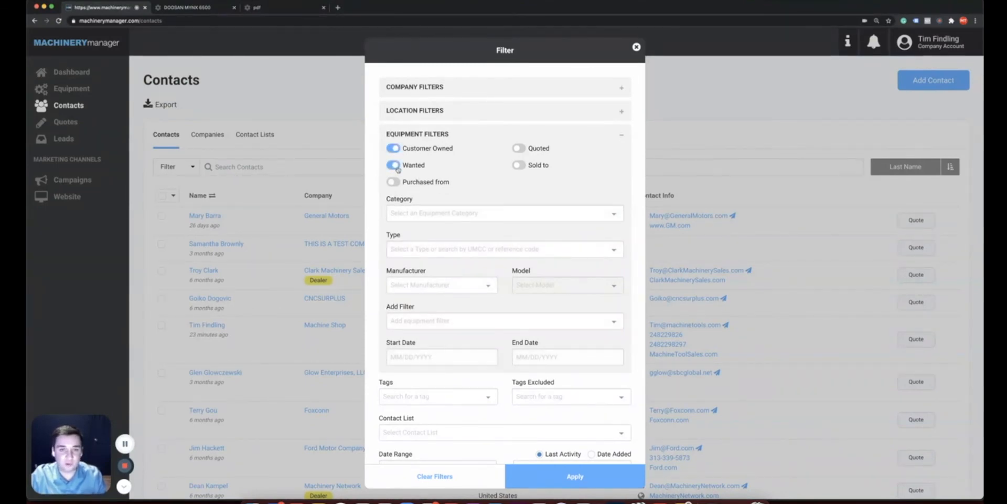
pyautogui.click(520, 149)
pyautogui.click(519, 165)
# Set the equipment Type to New Vertical Machining Centers, then close the Filter dialog
pyautogui.click(479, 247)
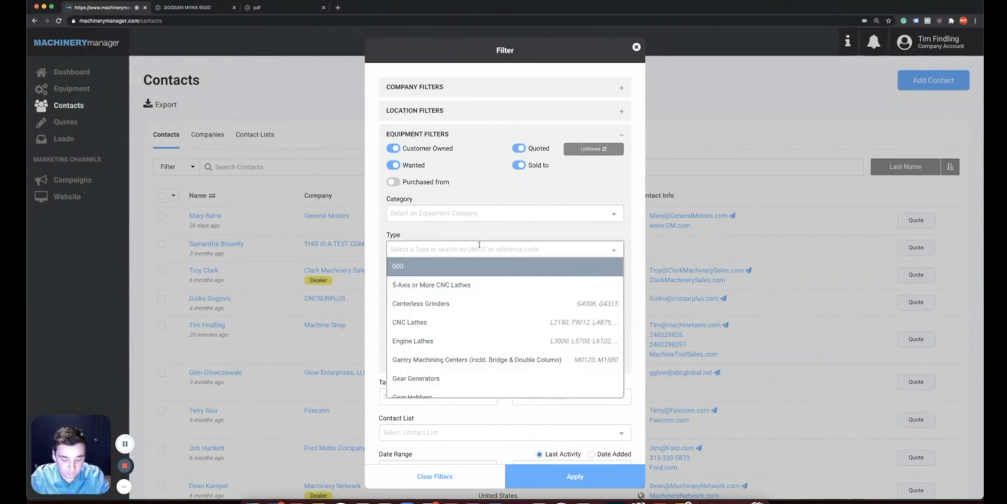
pyautogui.write('veri')
pyautogui.press('BackSpace')
pyautogui.write('tical Machining Centers')
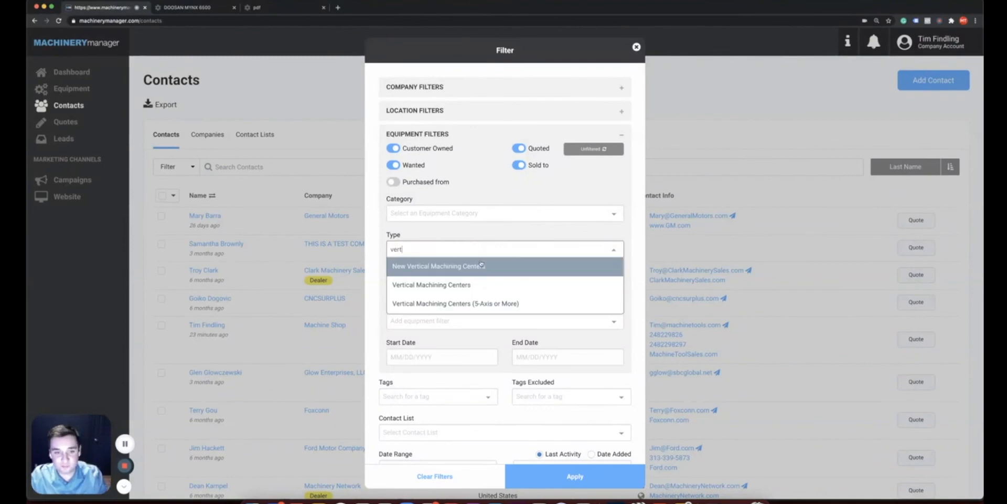
pyautogui.click(481, 264)
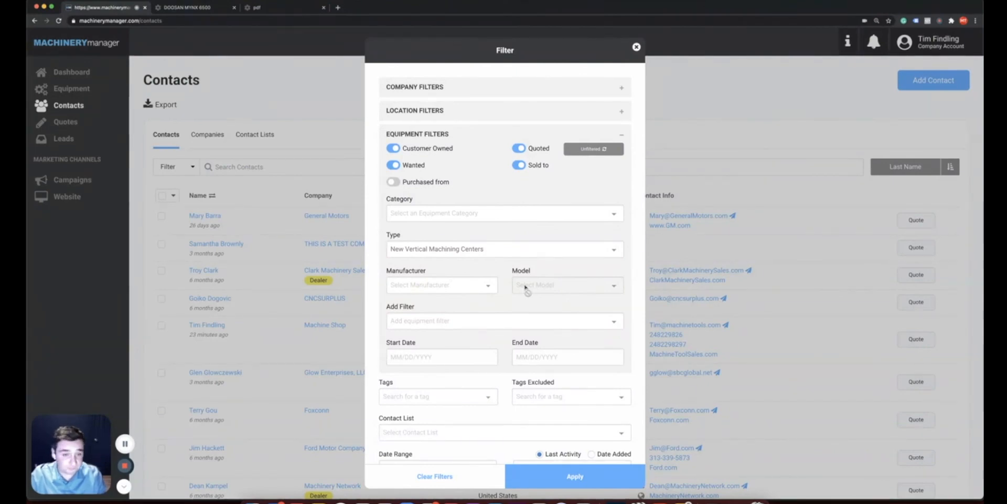
pyautogui.click(635, 48)
pyautogui.scroll(-1, 389, 199)
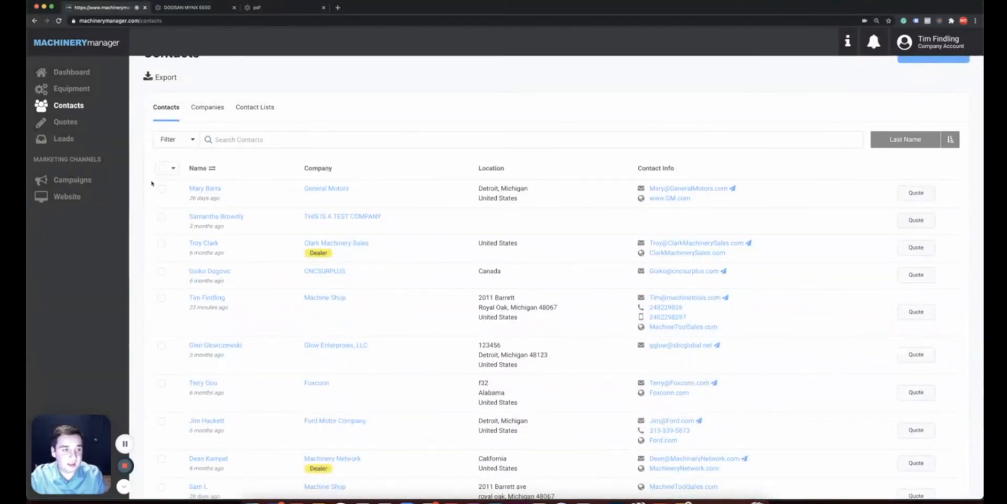
# Select all listed contacts and add them to the contact list 'new list'
pyautogui.click(161, 169)
pyautogui.click(172, 209)
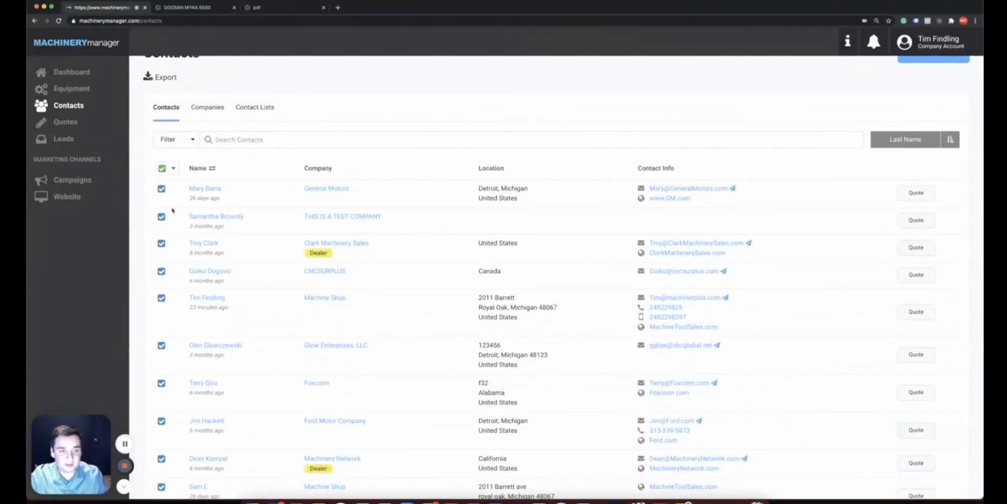
pyautogui.click(402, 267)
pyautogui.click(403, 319)
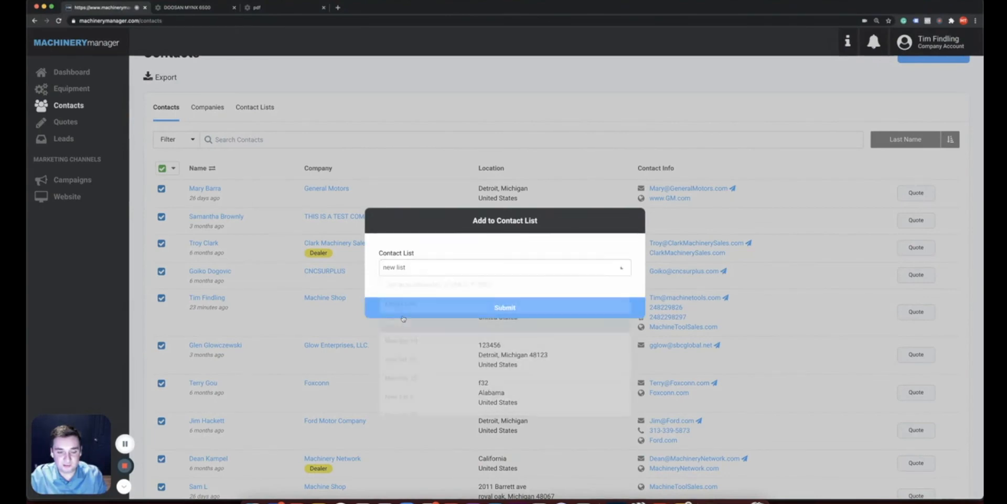
pyautogui.click(483, 308)
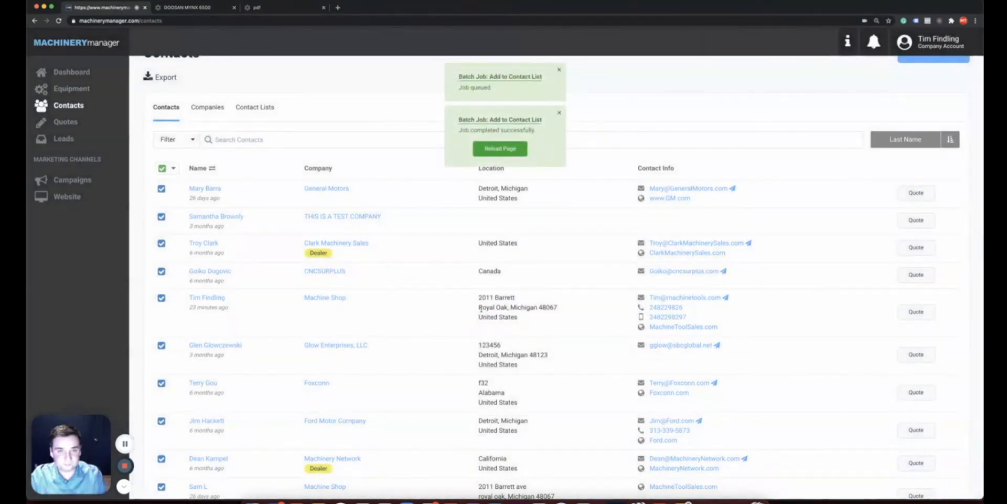
# Dismiss the job completed and job queued notices, then go to Campaigns
pyautogui.click(559, 112)
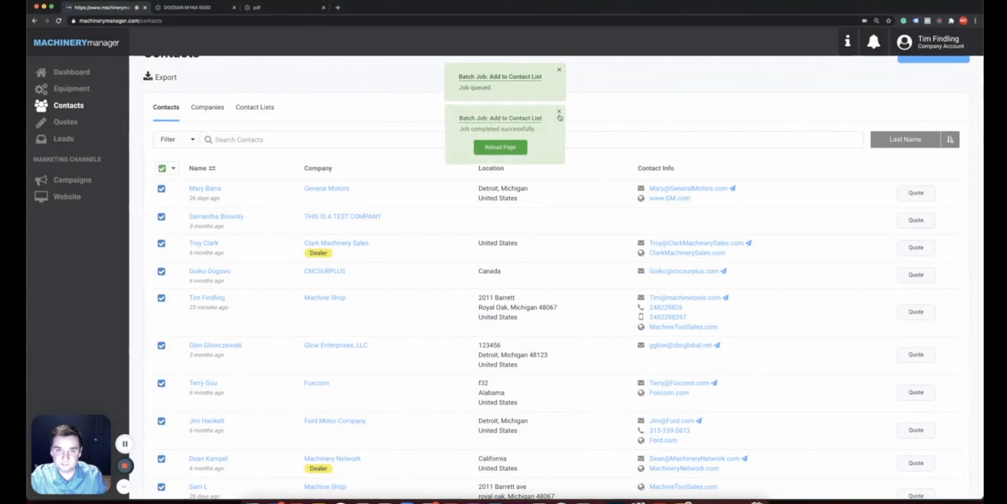
pyautogui.click(557, 69)
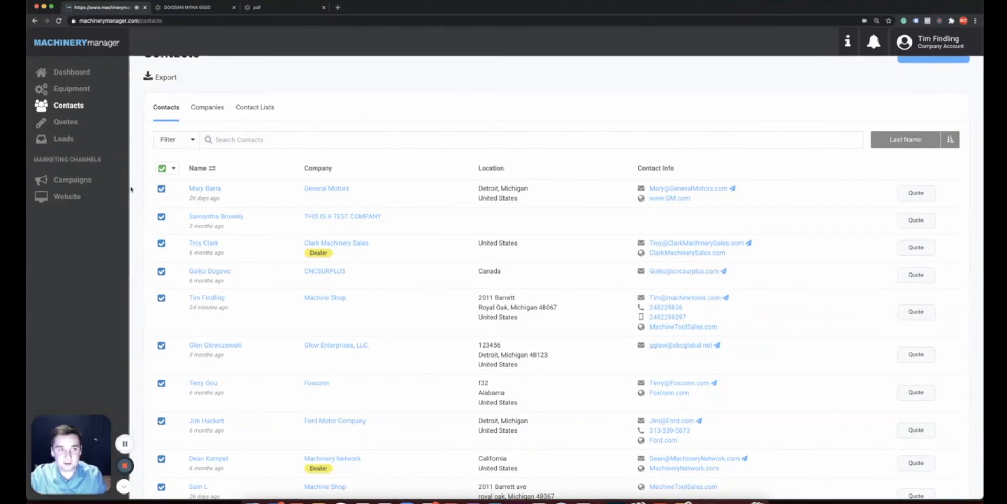
pyautogui.click(65, 181)
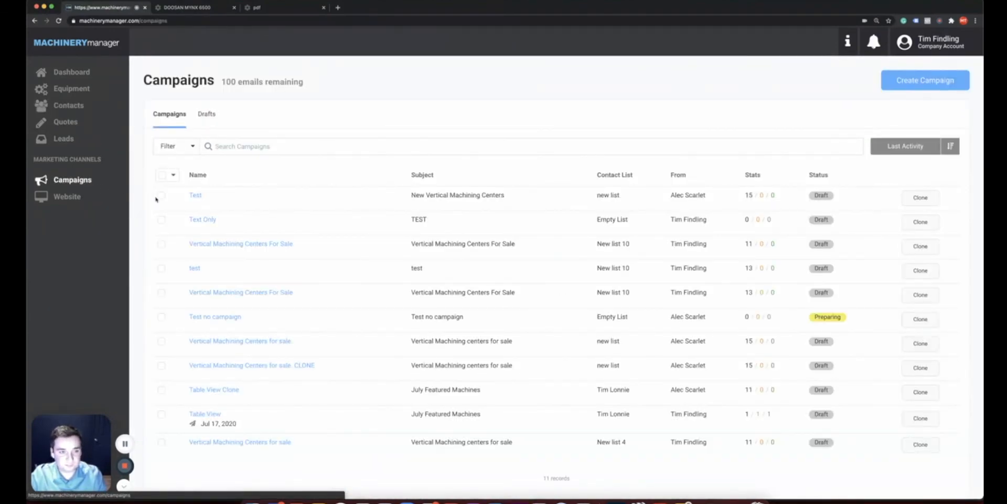
# Open the draft campaign 'Vertical Machining Centers For Sale' and scroll through its settings
pyautogui.click(223, 244)
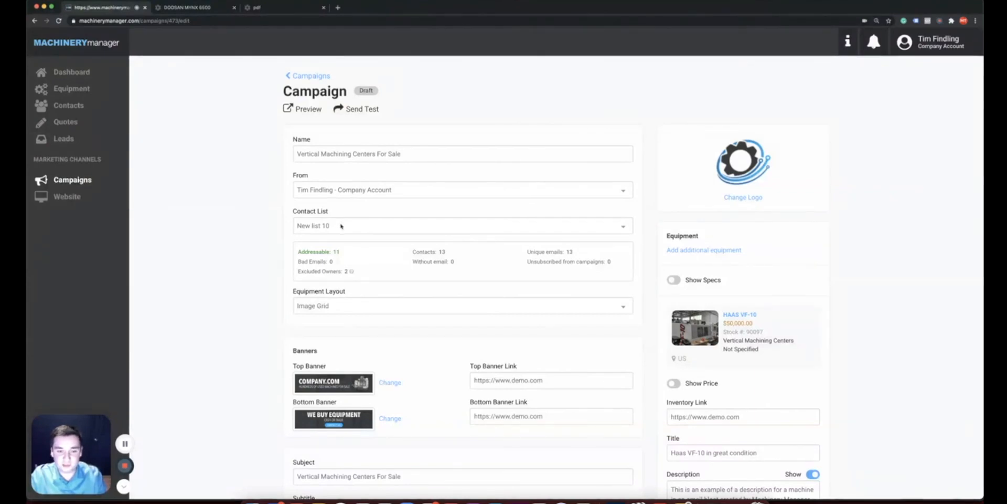
pyautogui.scroll(-2, 341, 226)
pyautogui.scroll(-2, 384, 309)
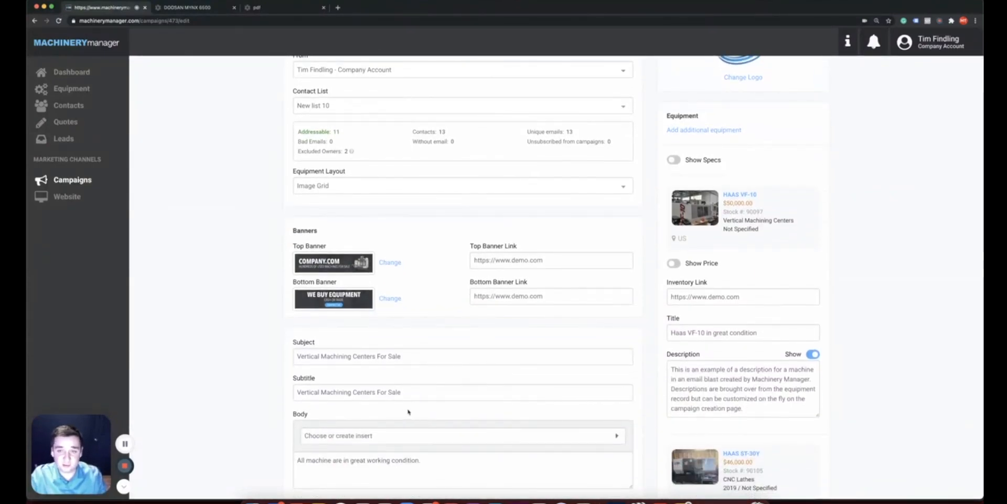
pyautogui.scroll(4, 407, 410)
# Browse the additional equipment list without adding a machine, review the content, and open Preview
pyautogui.click(677, 238)
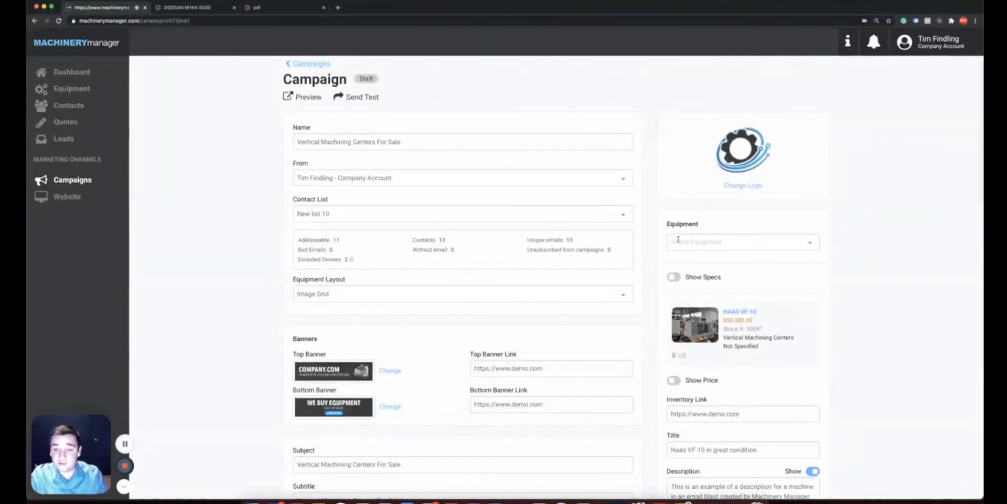
pyautogui.click(677, 243)
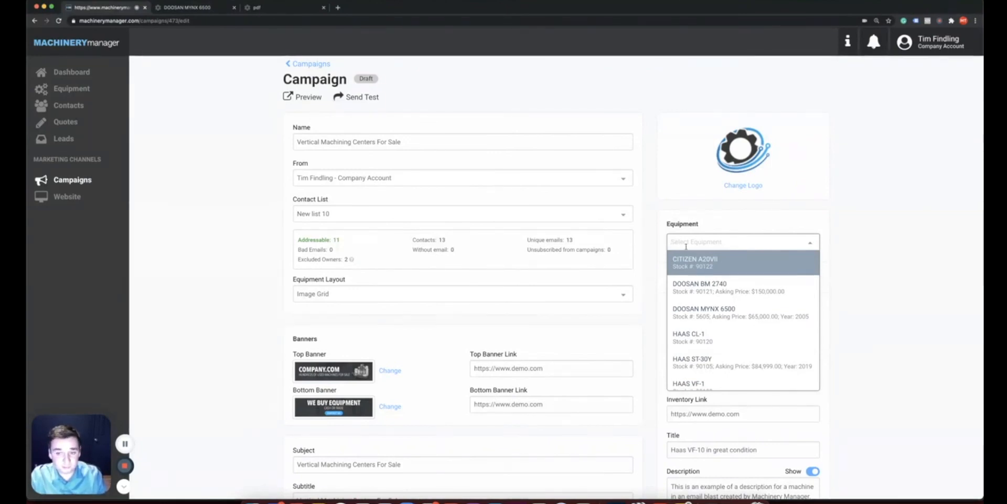
pyautogui.click(850, 278)
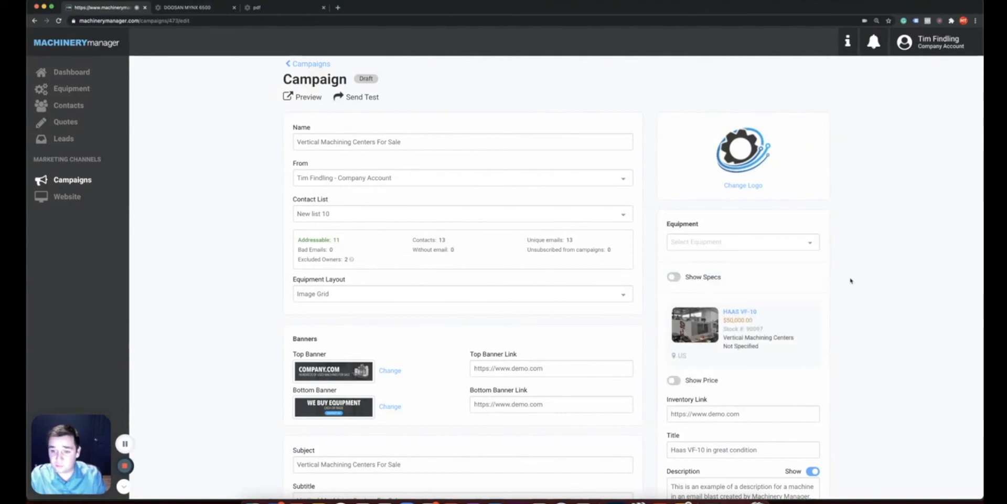
pyautogui.scroll(-3, 850, 280)
pyautogui.scroll(-1, 850, 281)
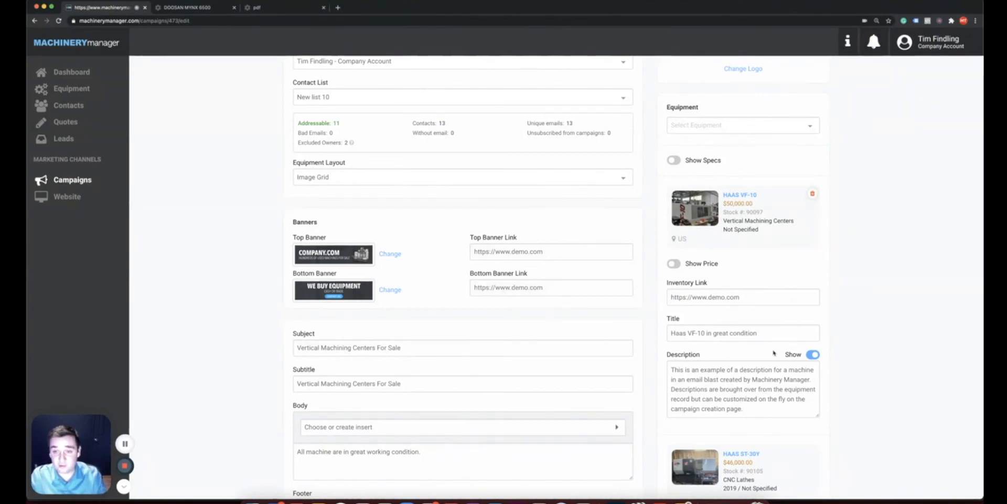
pyautogui.scroll(-5, 858, 328)
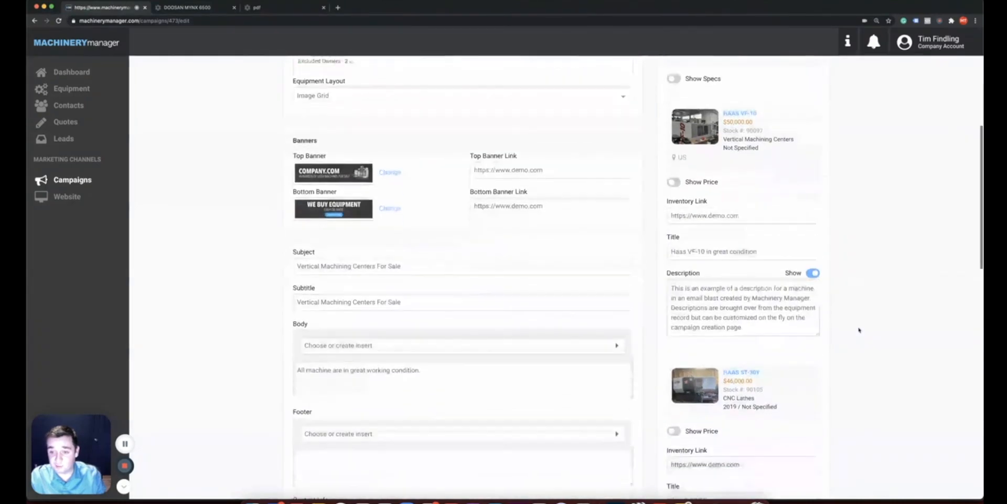
pyautogui.scroll(3, 859, 329)
pyautogui.scroll(7, 858, 329)
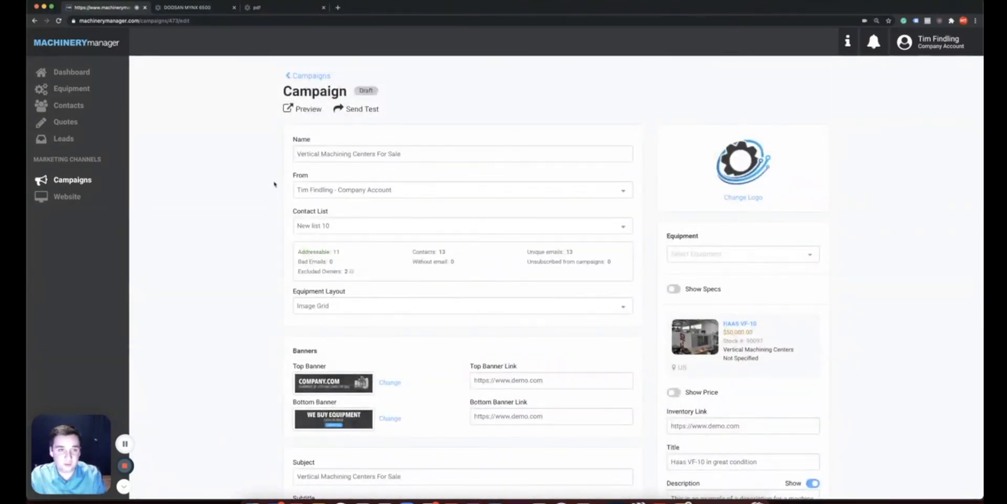
pyautogui.click(305, 110)
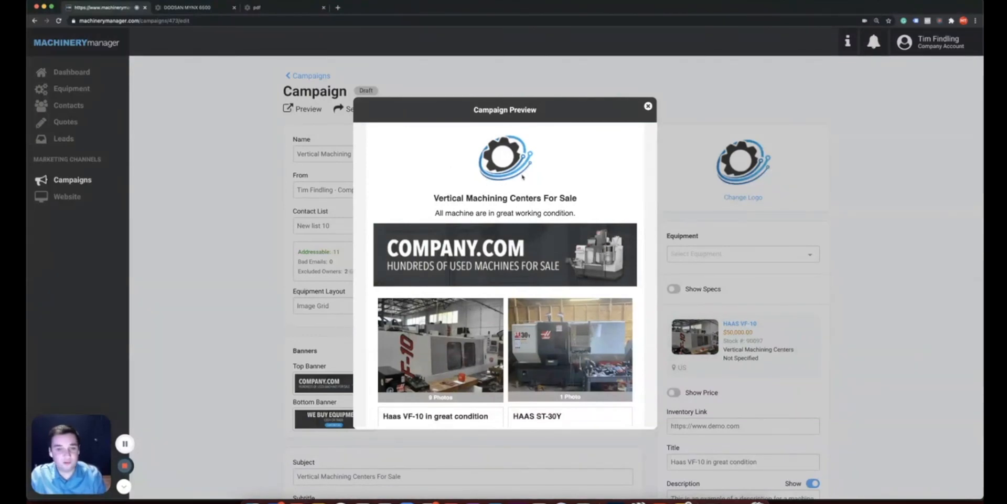
# Scroll through the preview's four machine listings, including the JOHNFORD SV-40 and OKUMA MULTUS B200II
pyautogui.scroll(-2, 520, 214)
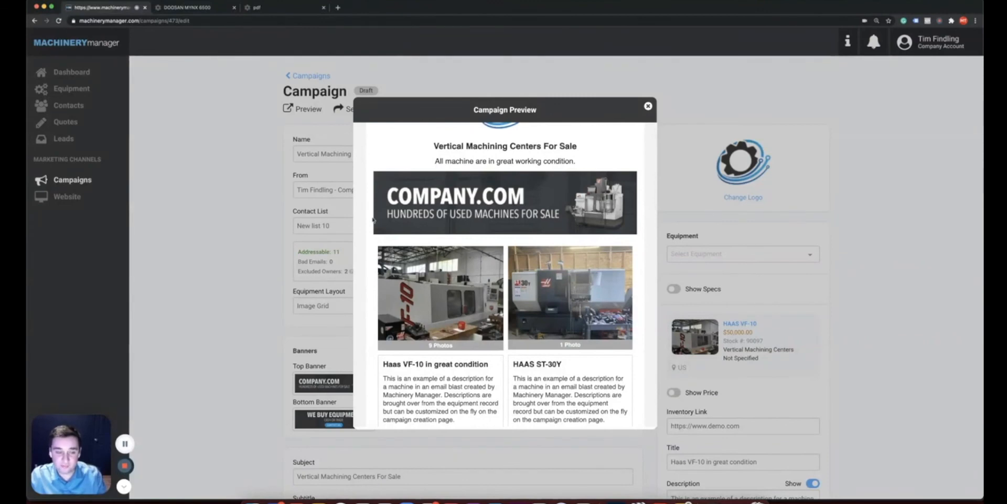
pyautogui.scroll(-4, 373, 220)
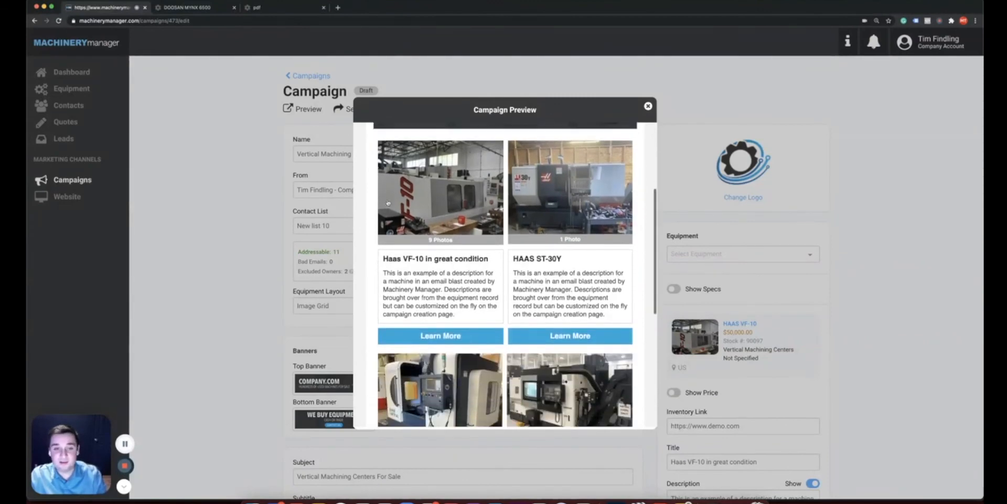
pyautogui.scroll(-5, 405, 233)
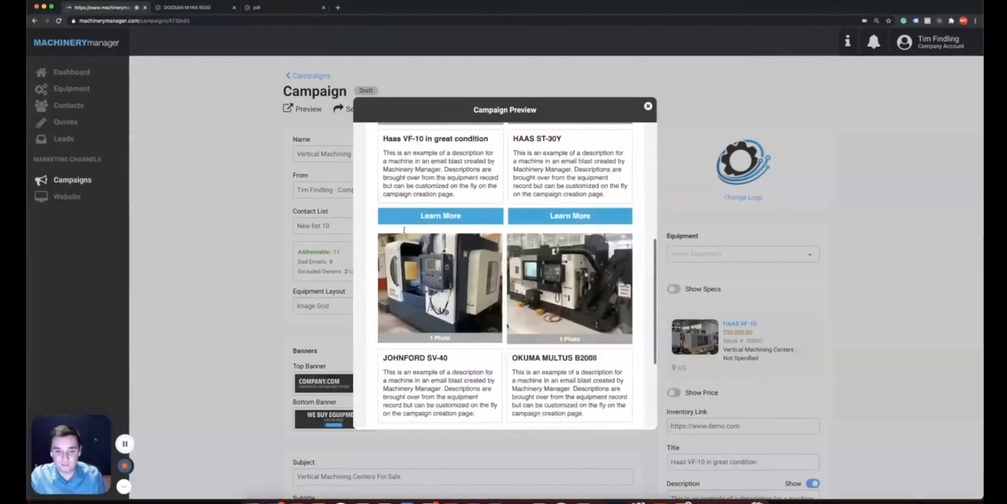
pyautogui.scroll(-1, 405, 236)
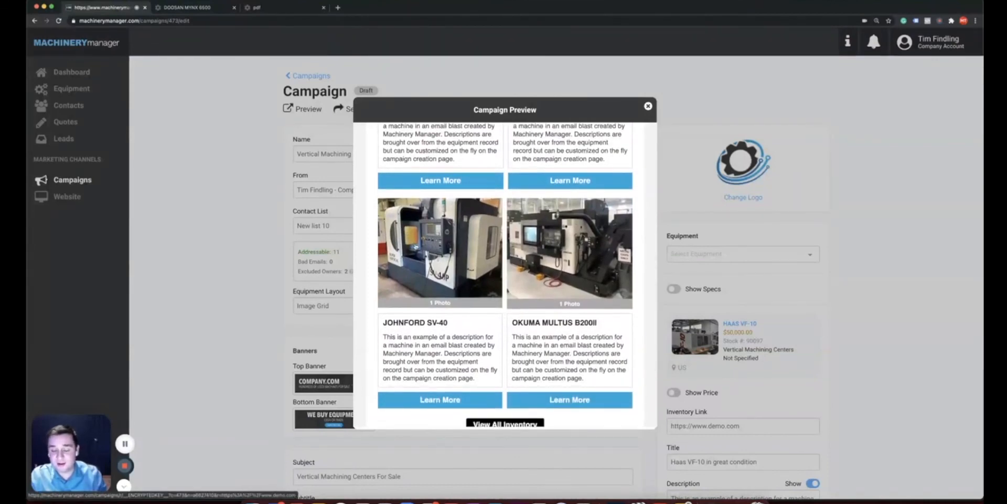